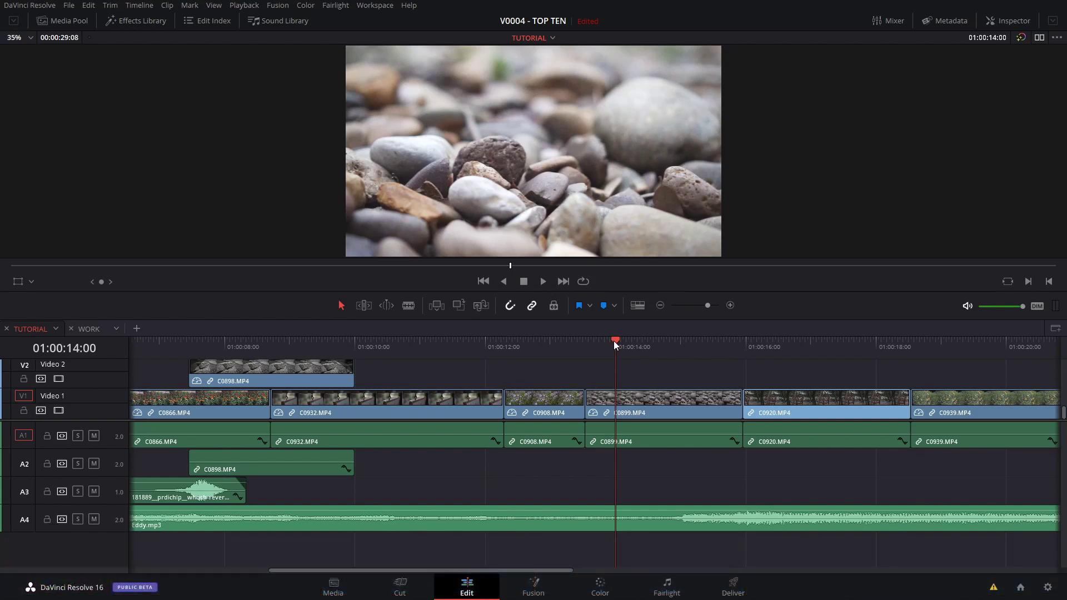
- Step the playhead back a frame to 01:00:13:20, then scroll the timeline back and forth
click(613, 342)
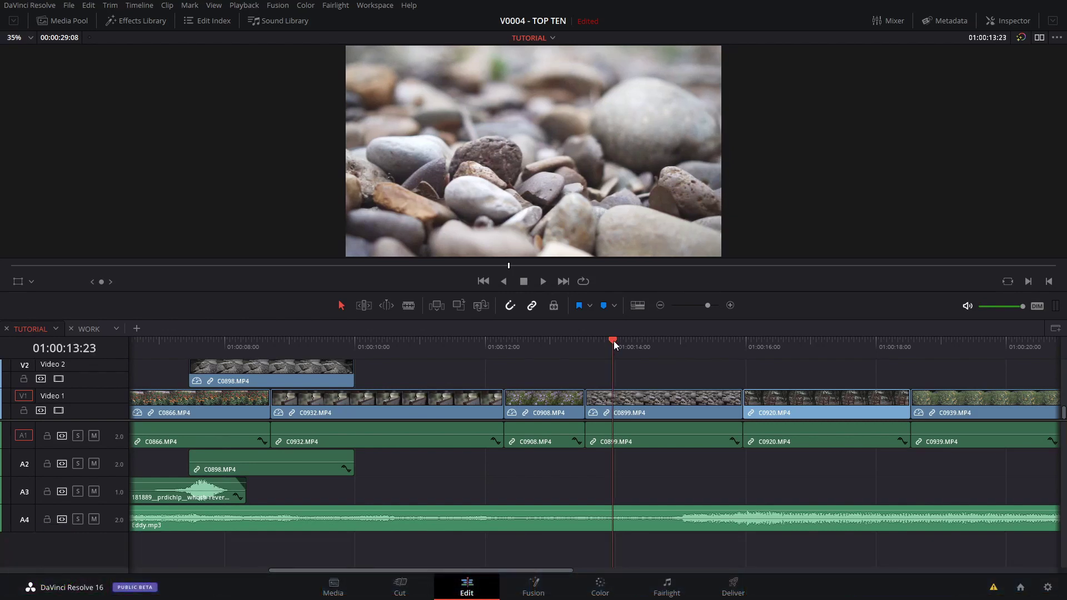
drag(612, 341, 605, 342)
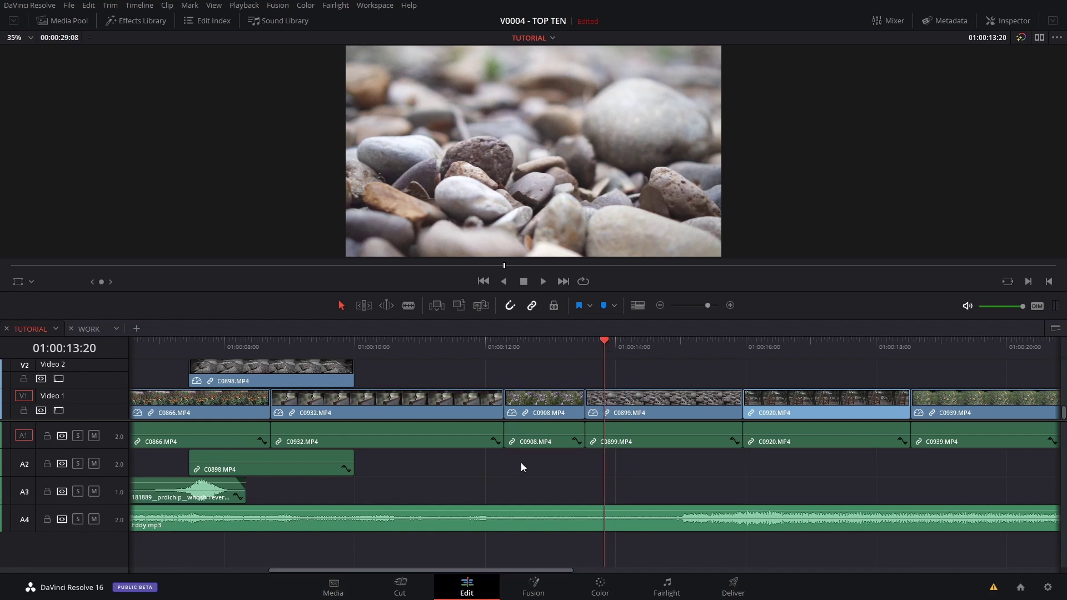
mouse_move(452, 569)
mouse_down()
mouse_move(535, 568)
mouse_move(402, 571)
mouse_move(432, 572)
mouse_up()
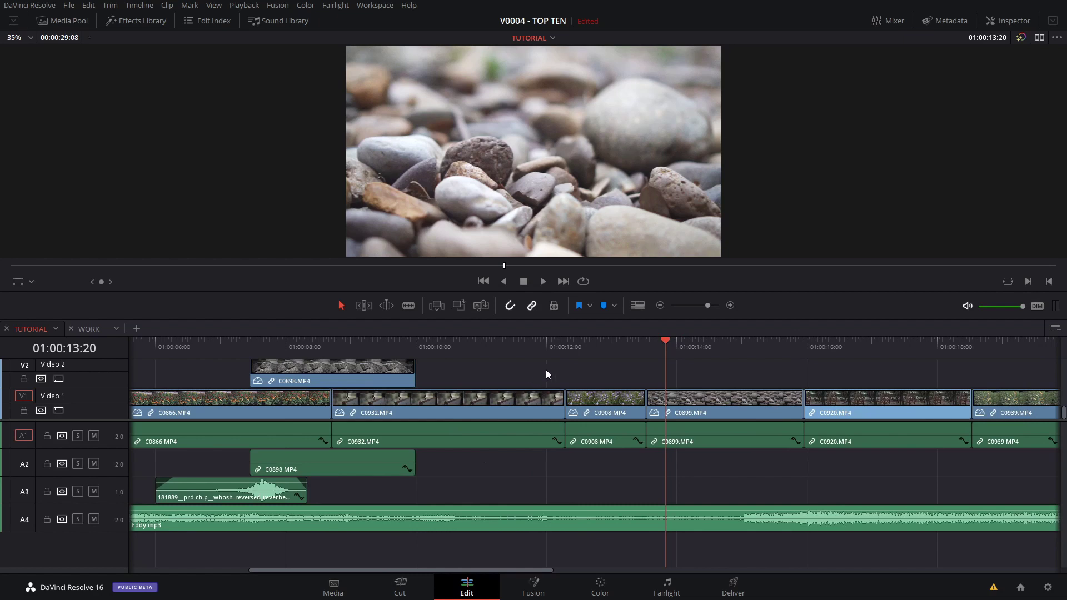
scroll(546, 369, left, 10)
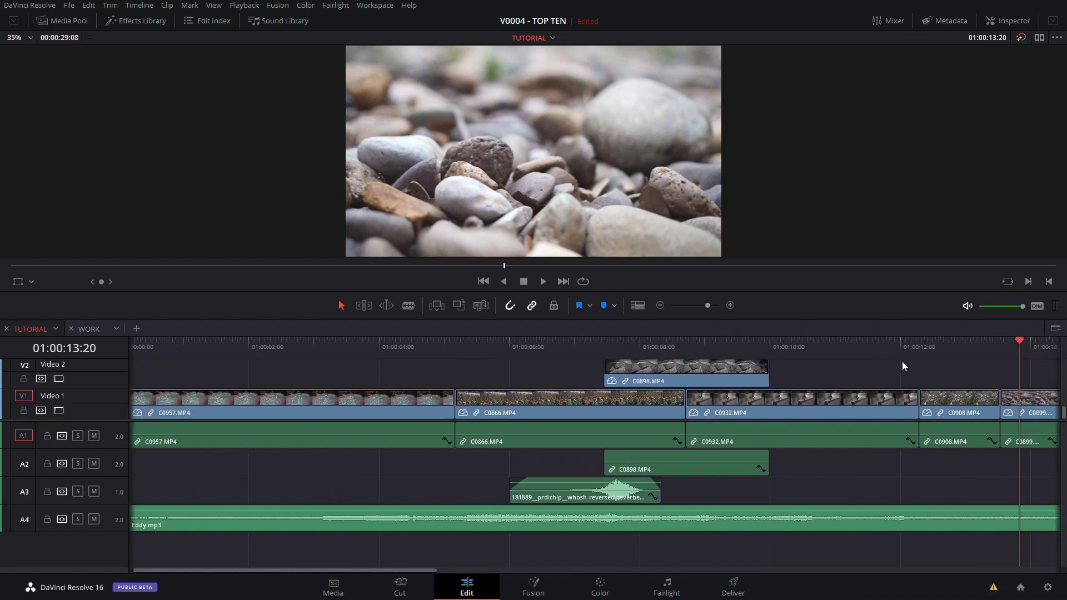
scroll(902, 361, right, 8)
scroll(564, 362, right, 4)
scroll(361, 470, left, 12)
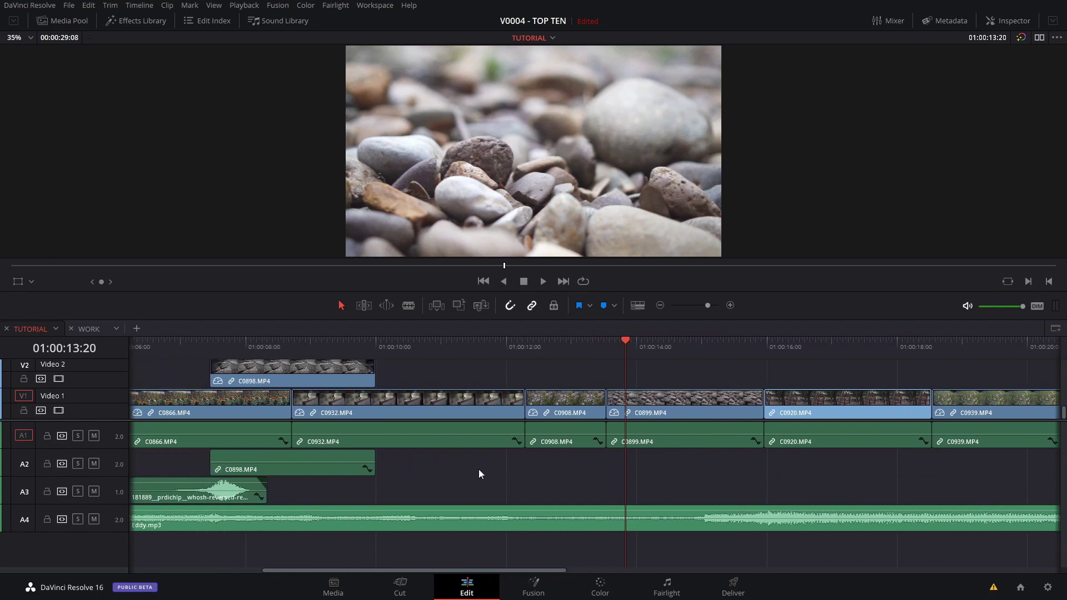
scroll(889, 472, right, 14)
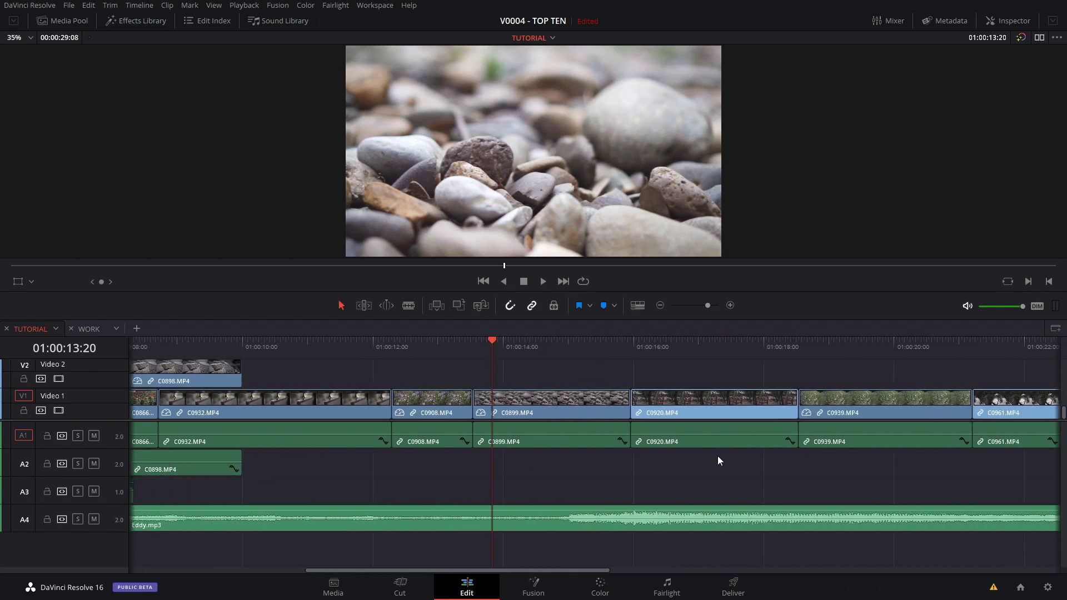
scroll(667, 459, right, 3)
scroll(389, 455, left, 6)
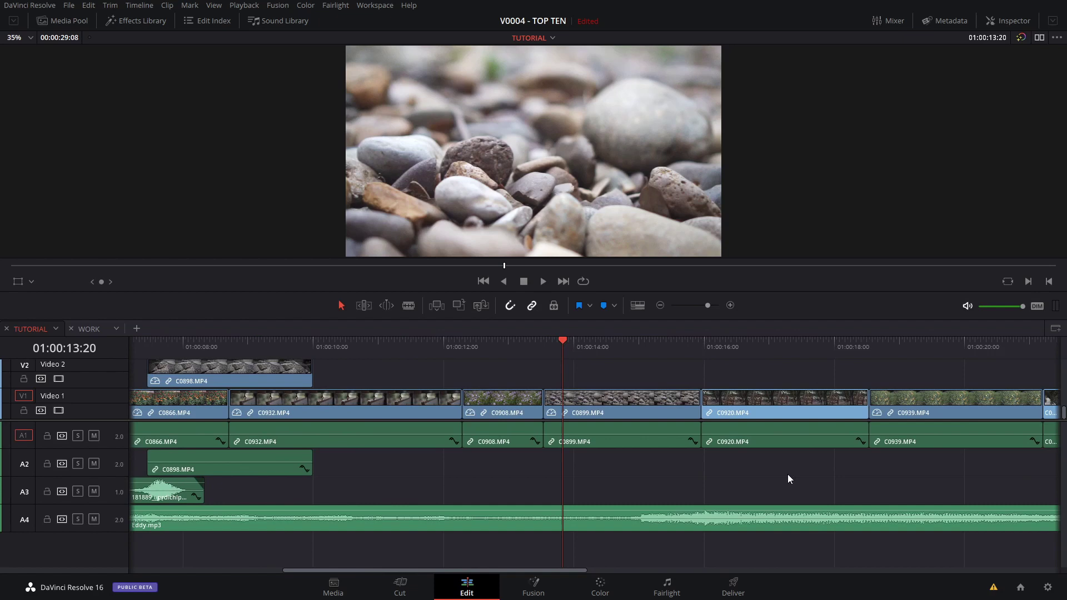
- Zoom the timeline out and in with Ctrl+minus, Ctrl+plus and Alt+minus
key(ctrl+minus)
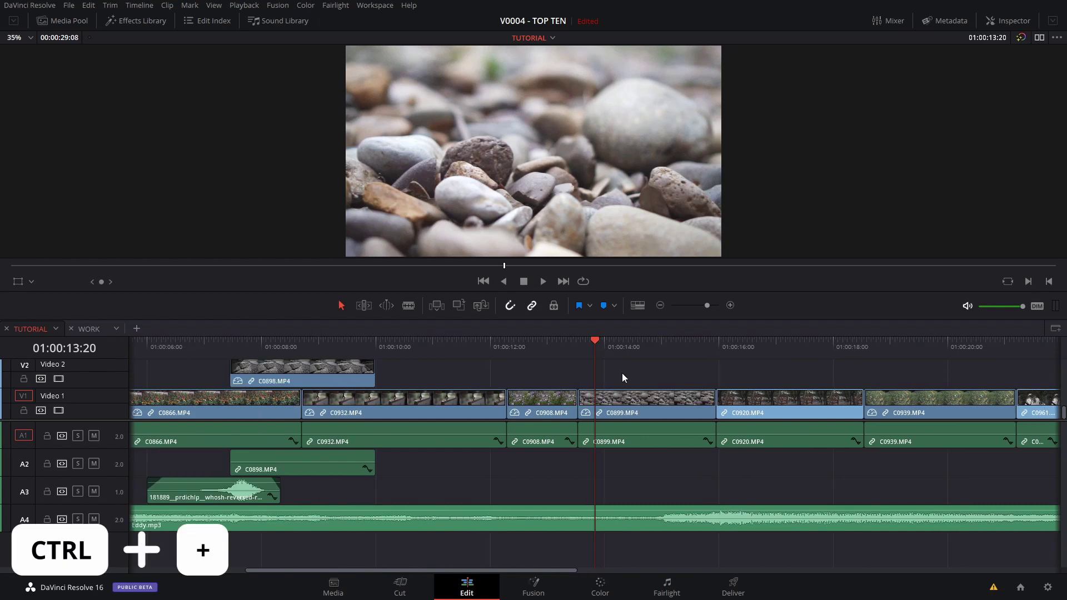
key(ctrl+plus)
key(ctrl+minus)
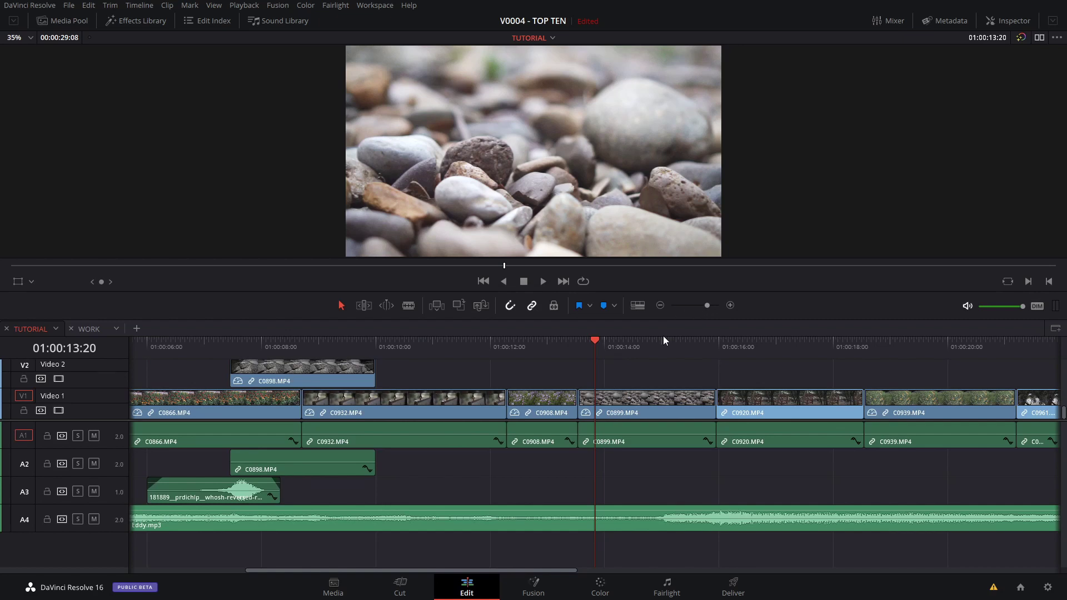
key(alt+minus)
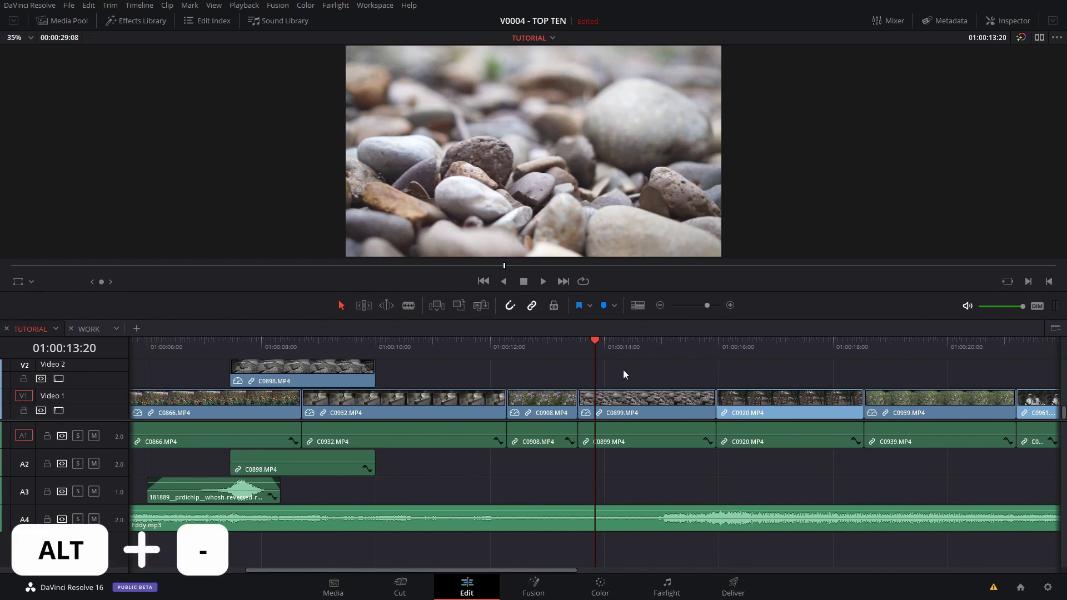
- Zoom in around the playhead, then Alt+scroll in and out back to roughly the original scale
key(ctrl+plus)
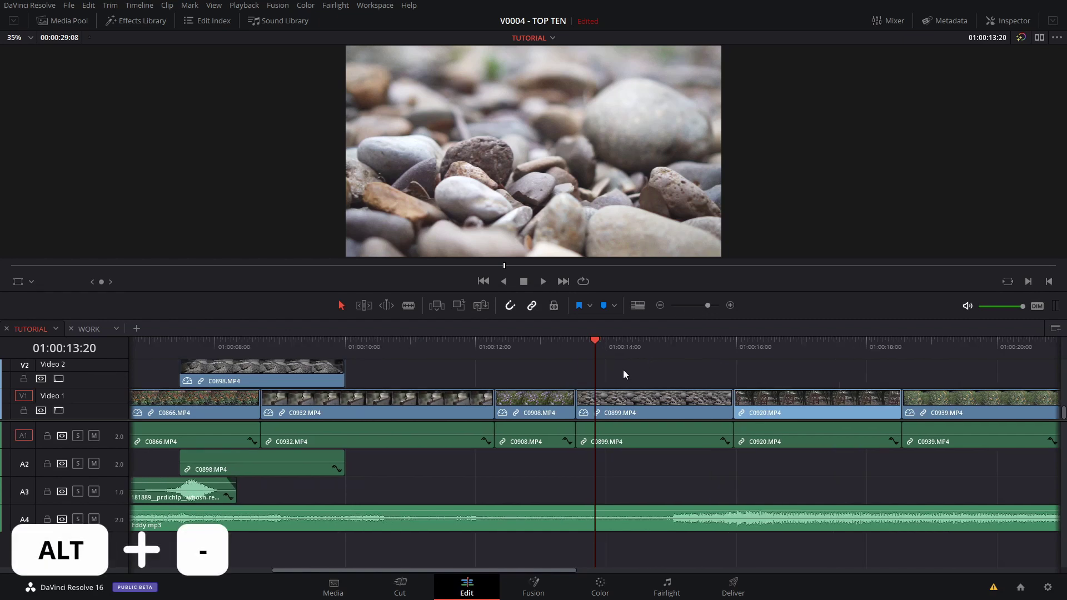
scroll(623, 372, up, 1)
scroll(622, 372, up, 3)
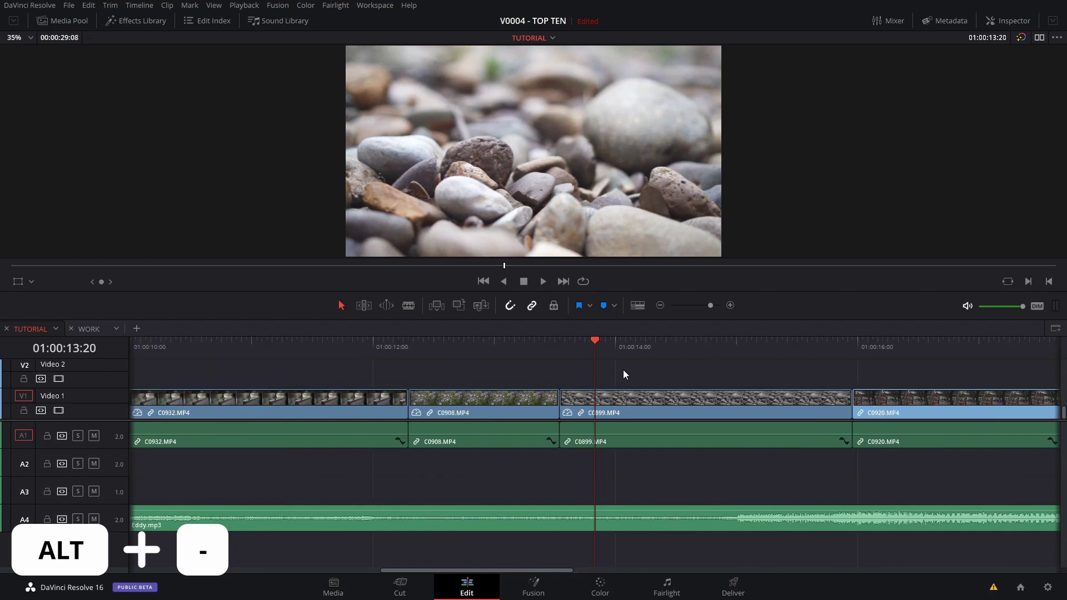
scroll(623, 373, down, 3)
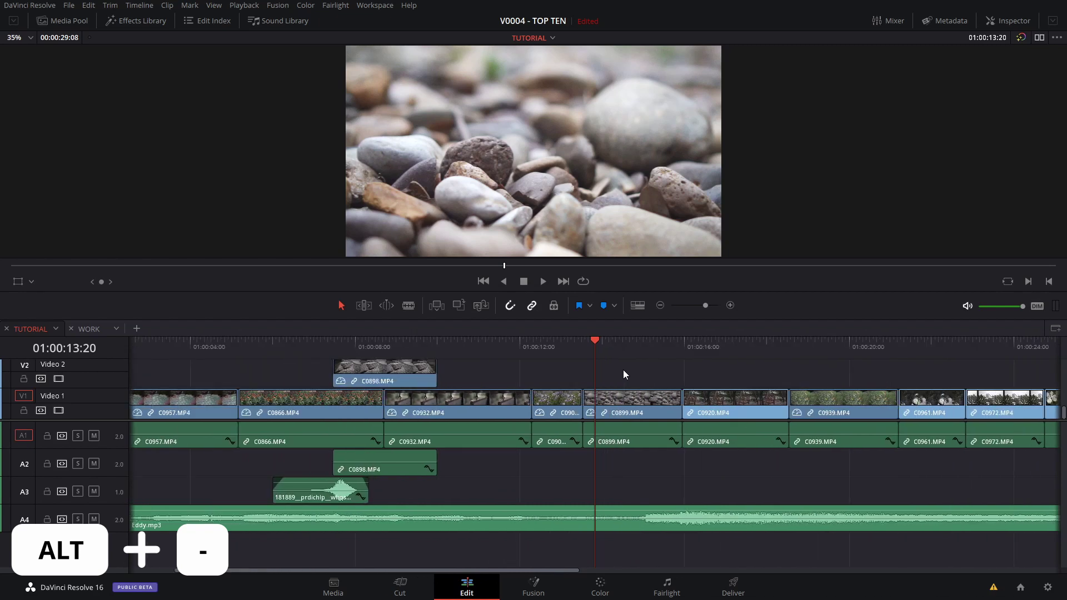
scroll(623, 369, up, 3)
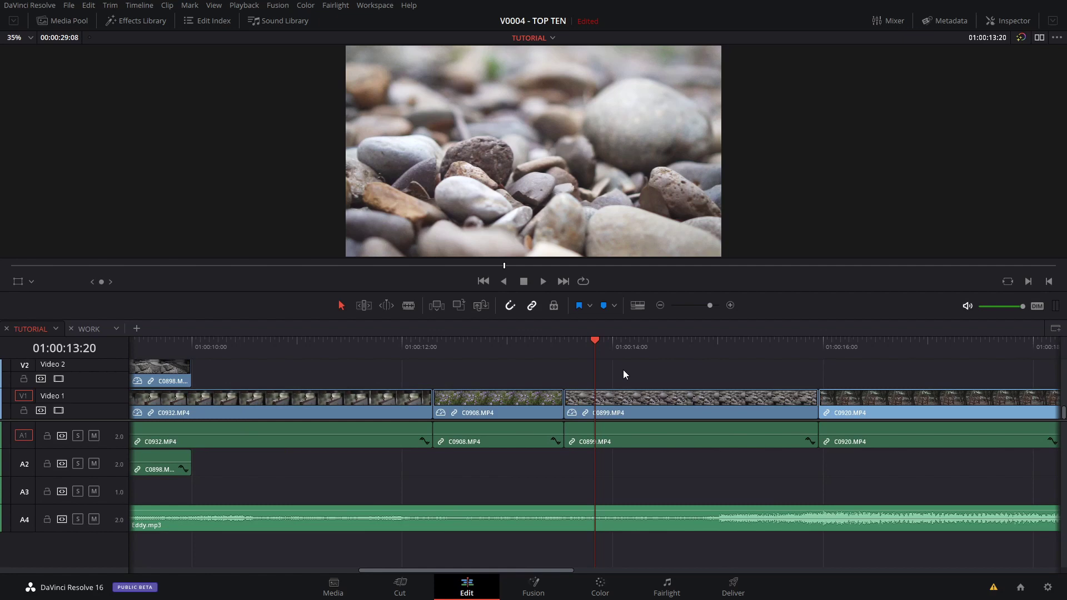
scroll(624, 371, down, 3)
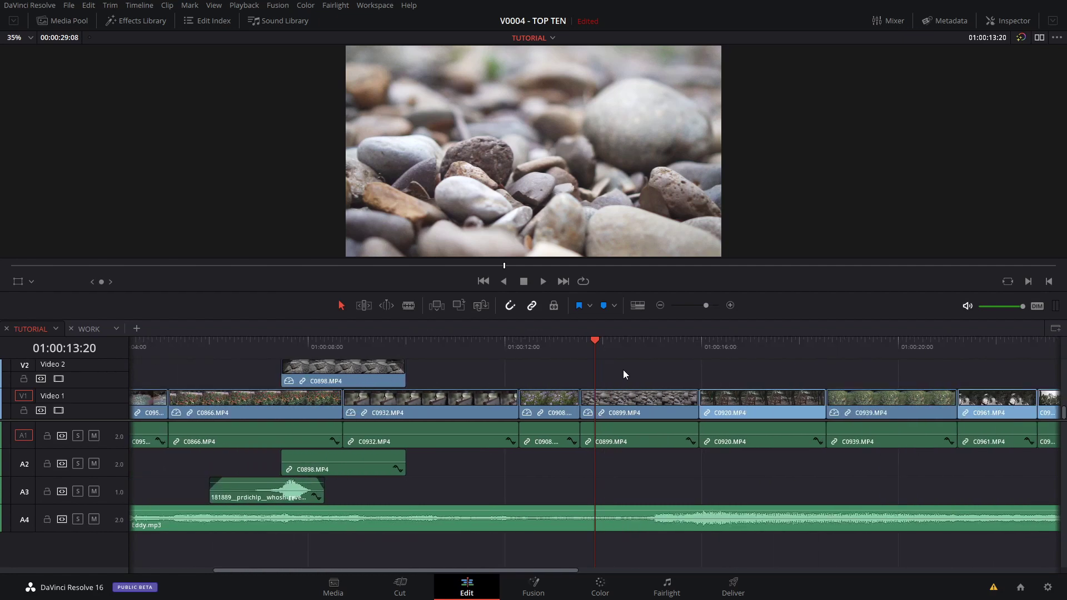
- Toggle Shift+Z between the full-edit view and the closer timeline scale
key(shift+z)
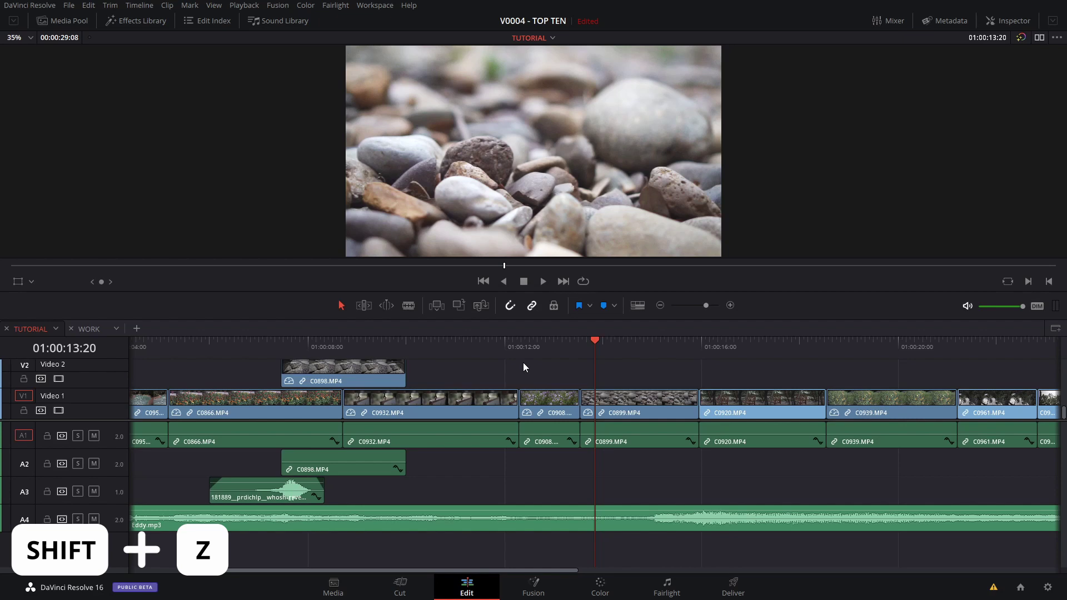
key(shift+z)
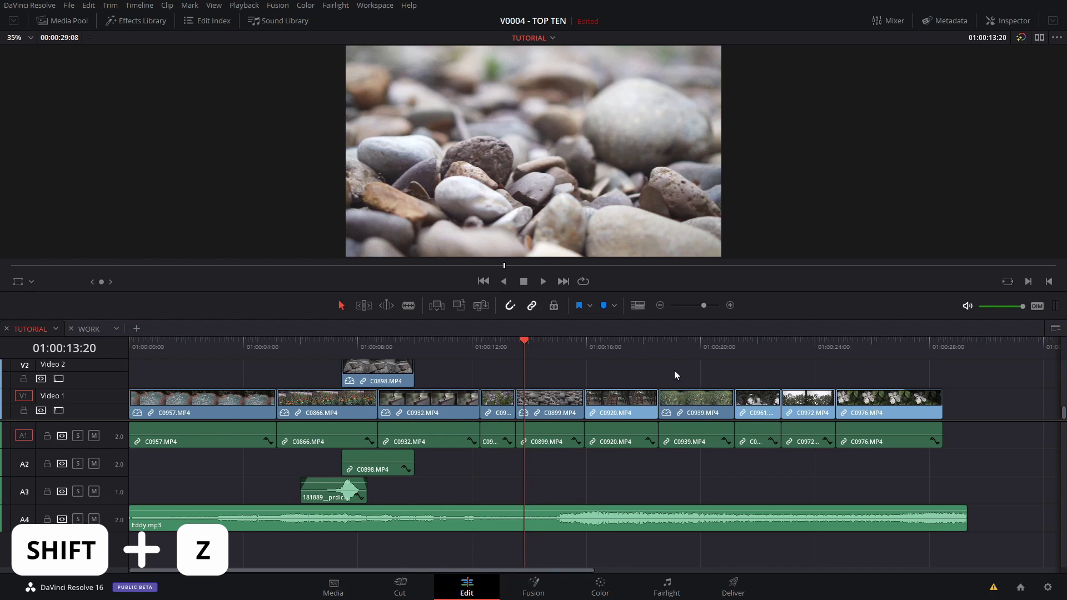
key(shift+z)
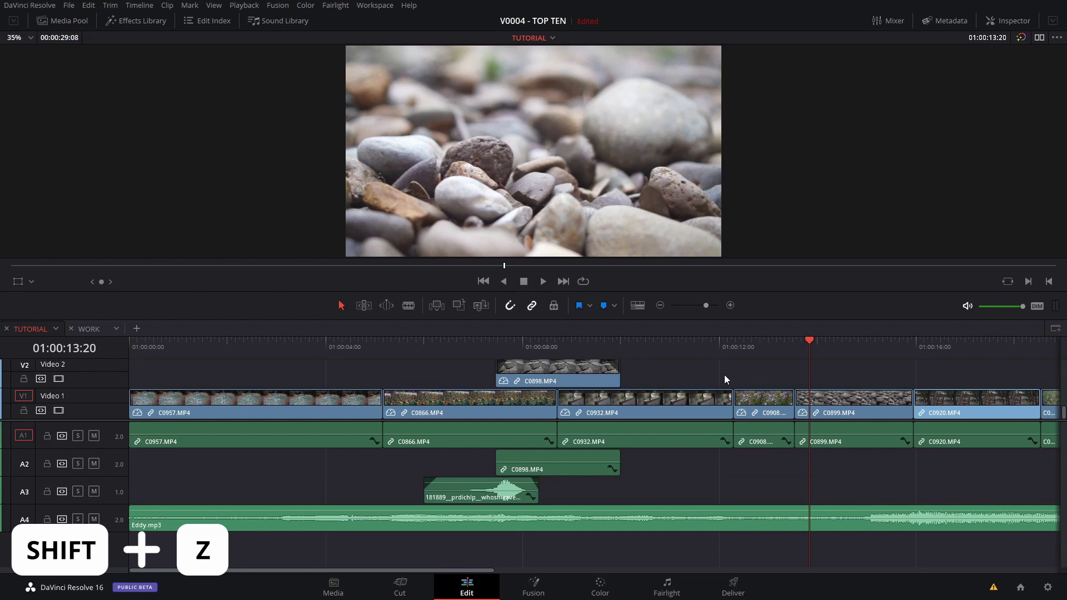
key(shift+z)
- Zoom in on the water clip, the flower clip and the swing shot at 01:00:17:11, fitting the edit between each
click(226, 352)
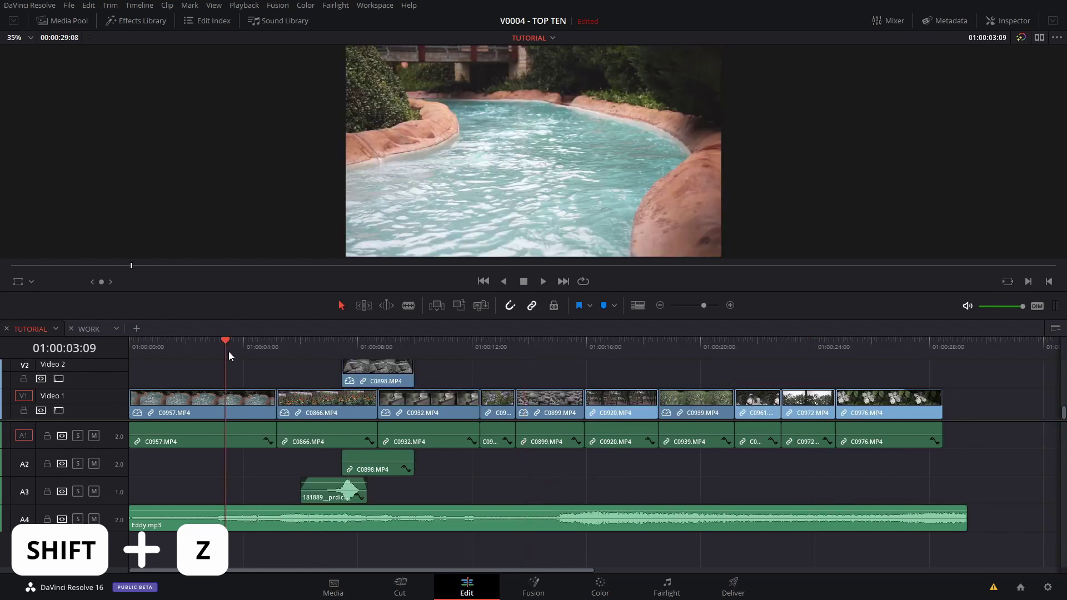
key(ctrl+equal)
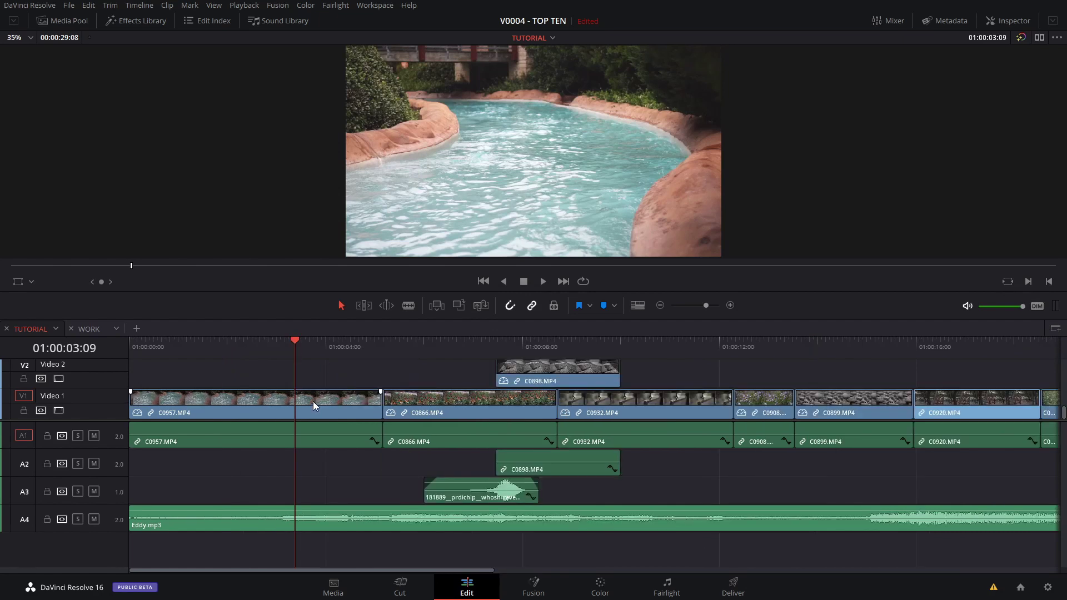
key(ctrl+minus)
click(834, 348)
key(ctrl+equal)
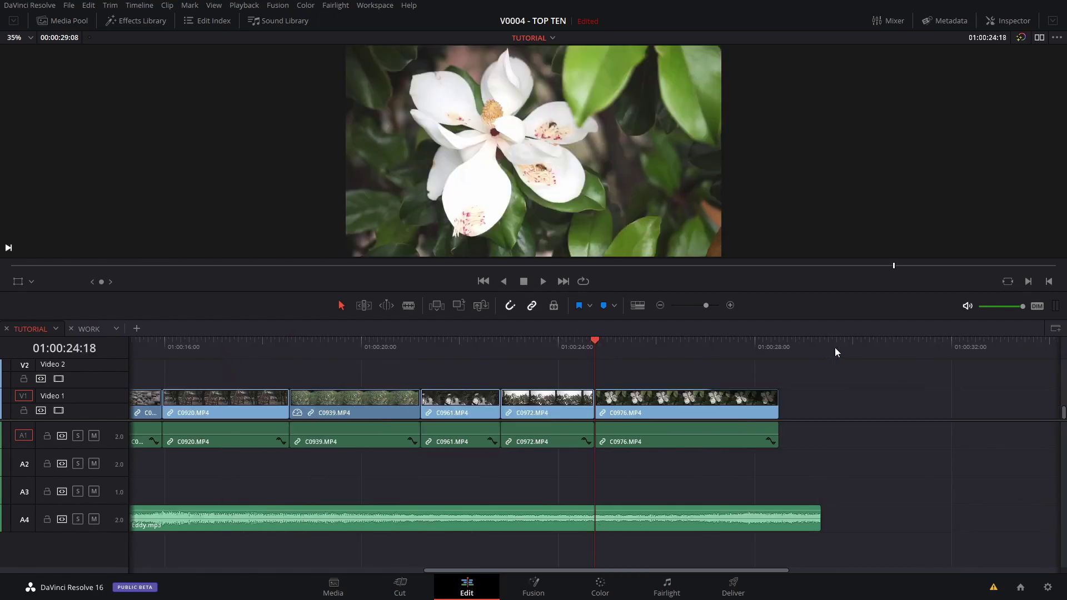
key(ctrl+minus)
click(628, 348)
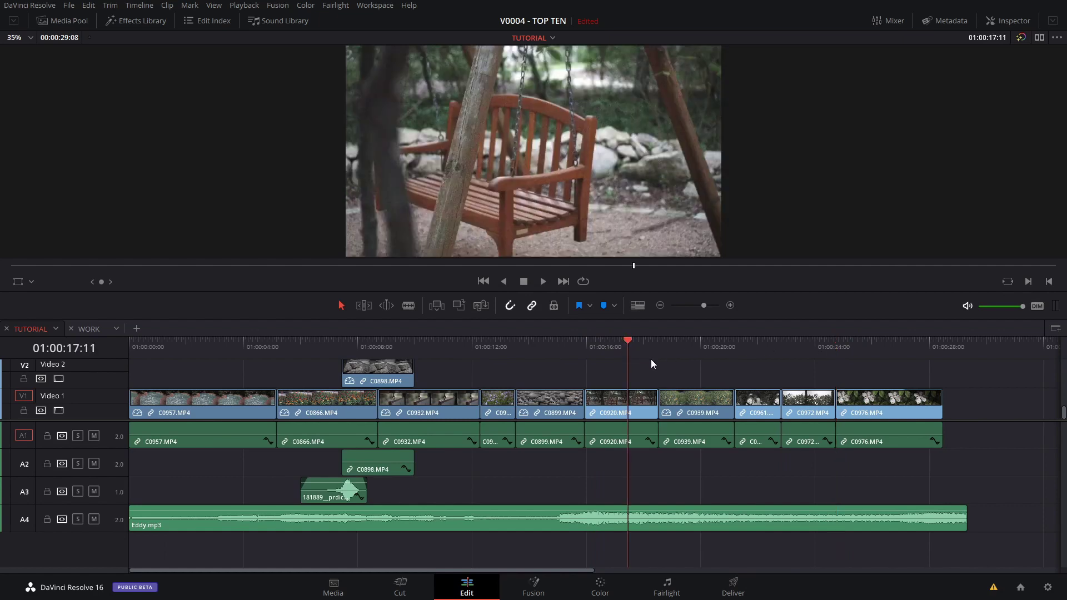
key(ctrl+equal)
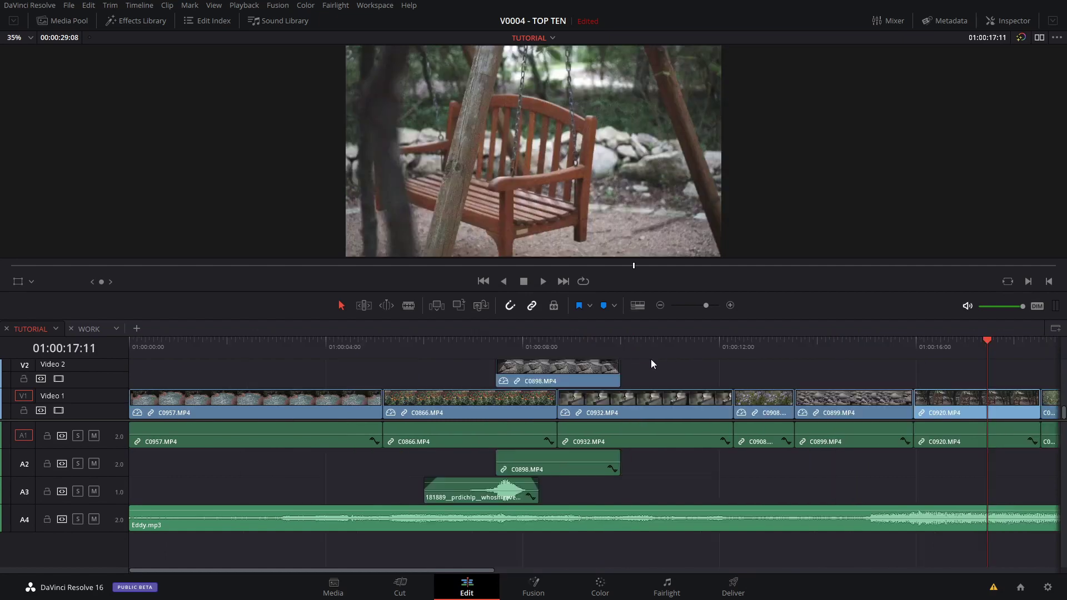
- Jump the playhead back to 01:00:06:01
key(p)
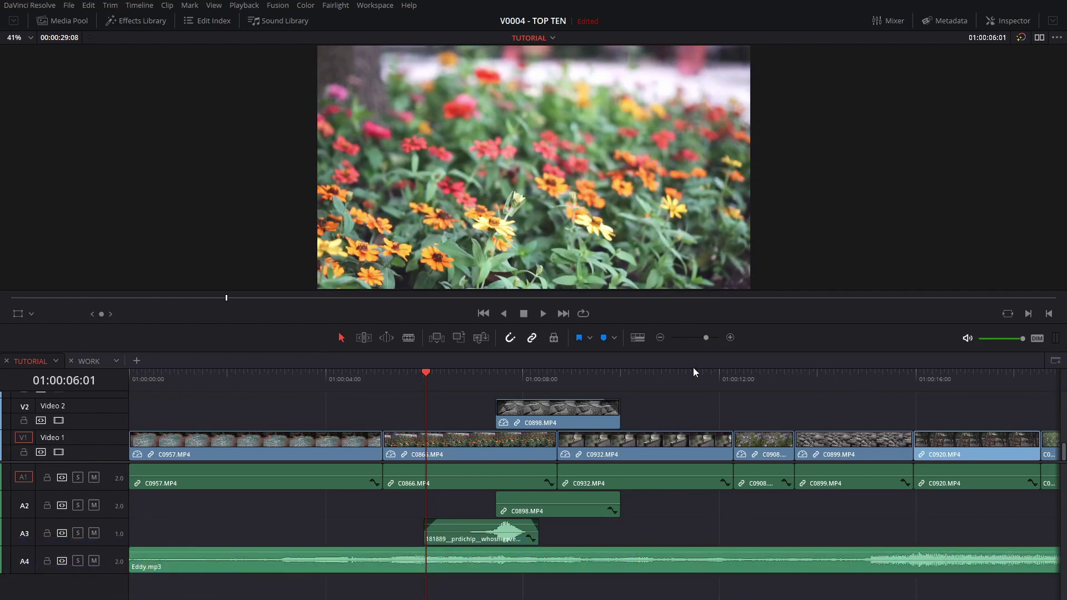
- Open the Inspector and select C0932.MP4, then C0908, with the playhead and Shift+V
click(1001, 20)
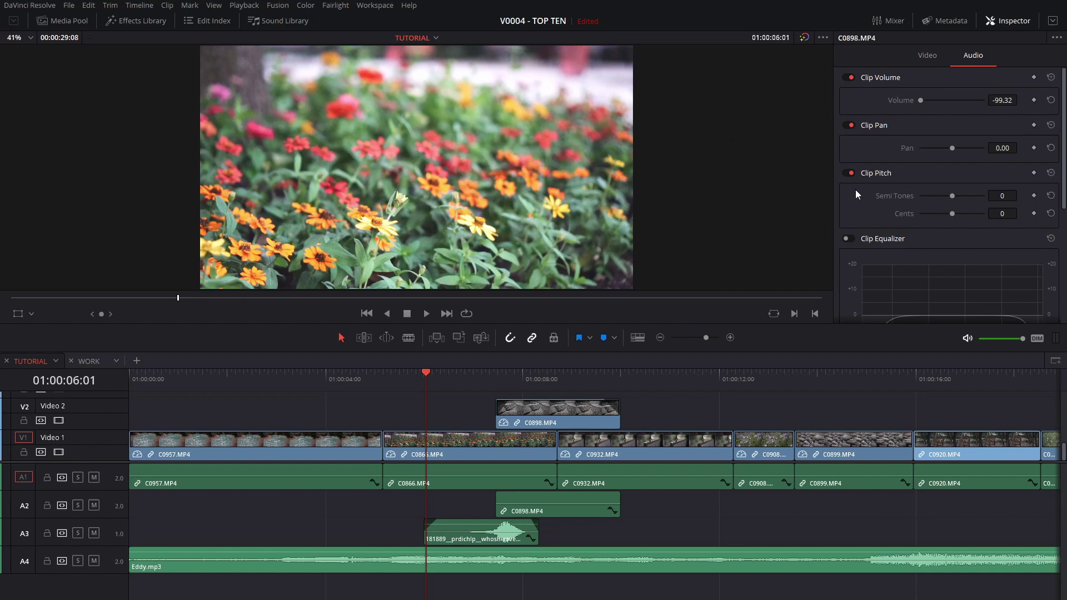
drag(426, 373, 666, 375)
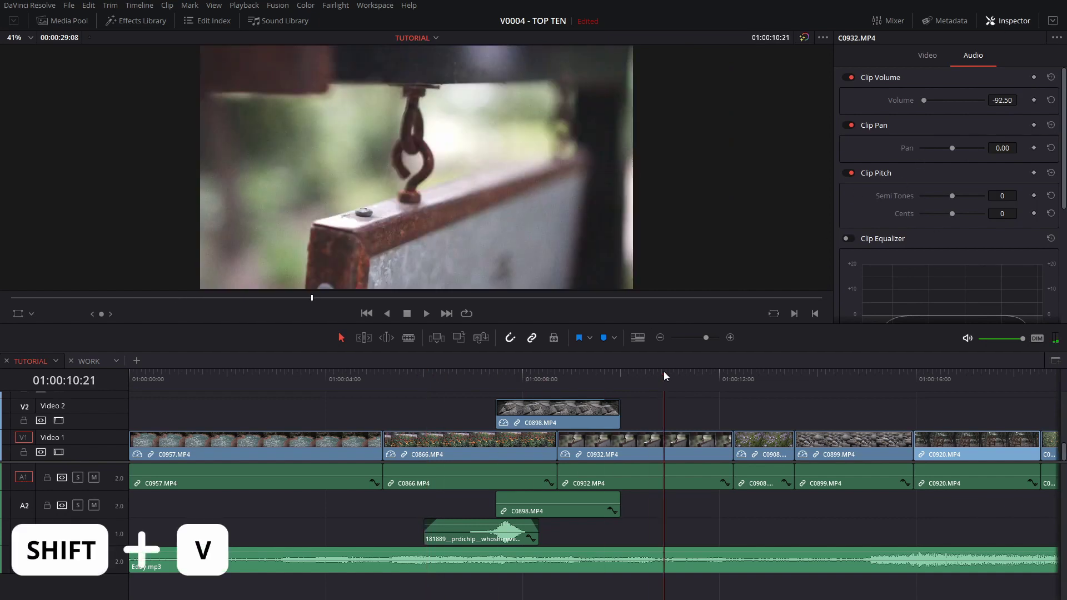
key(shift+v)
scroll(887, 218, up, 3)
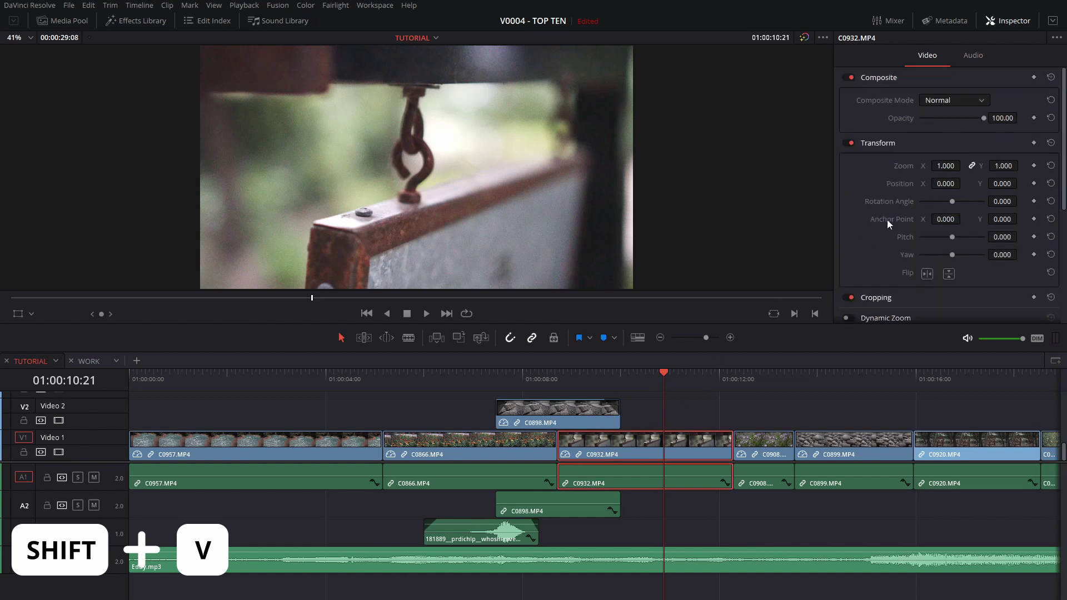
drag(666, 373, 352, 376)
key(shift+v)
key(shift+v)
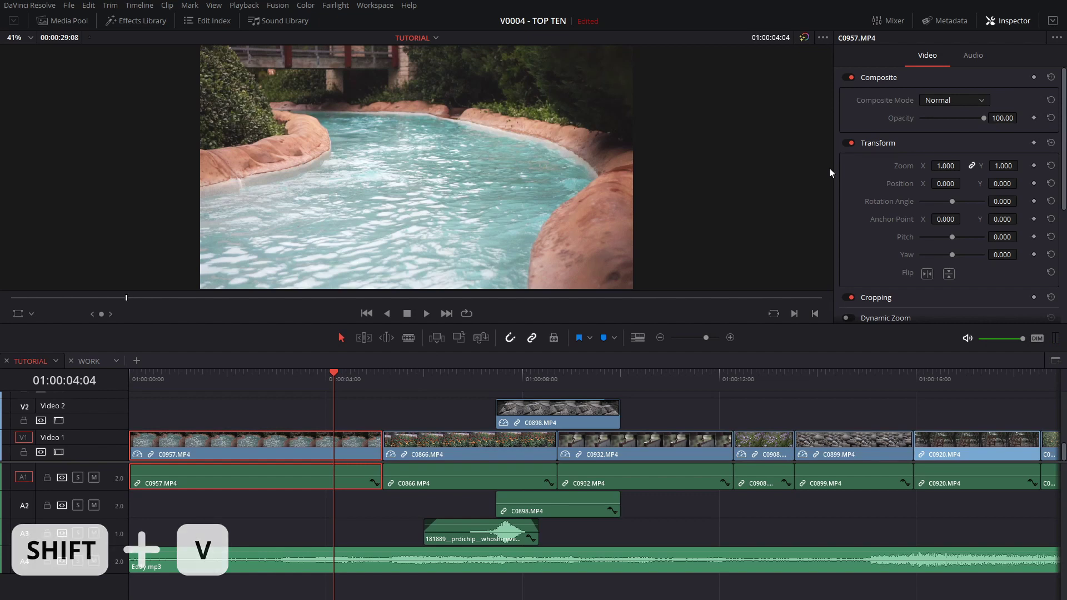
- Return to 01:00:06:01, toggle the selection of C0866, and select the Eddy.mp3 music clip
click(426, 374)
key(shift+v)
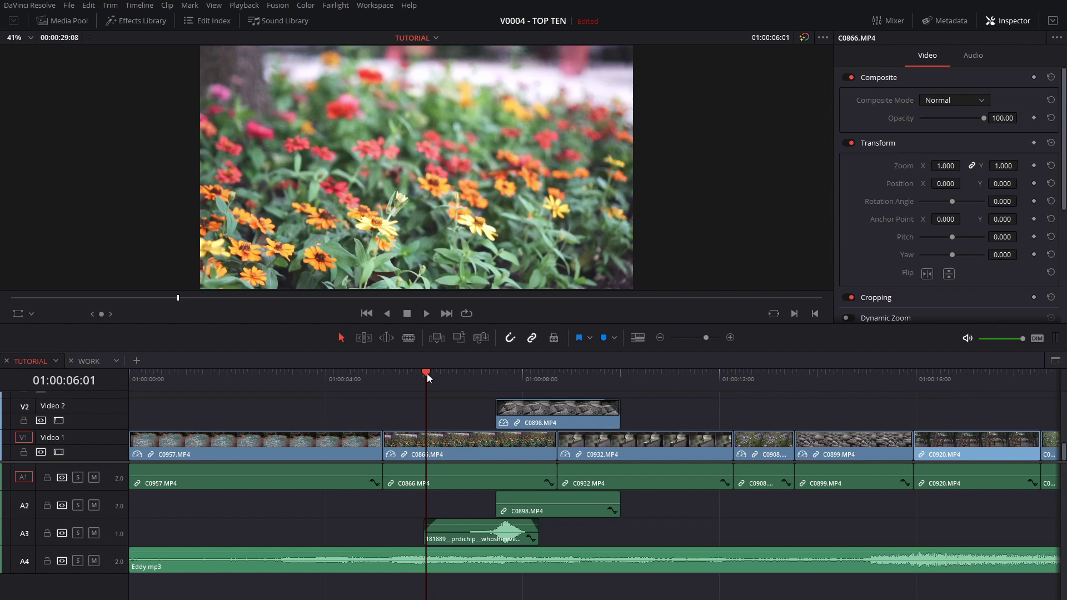
key(shift+v)
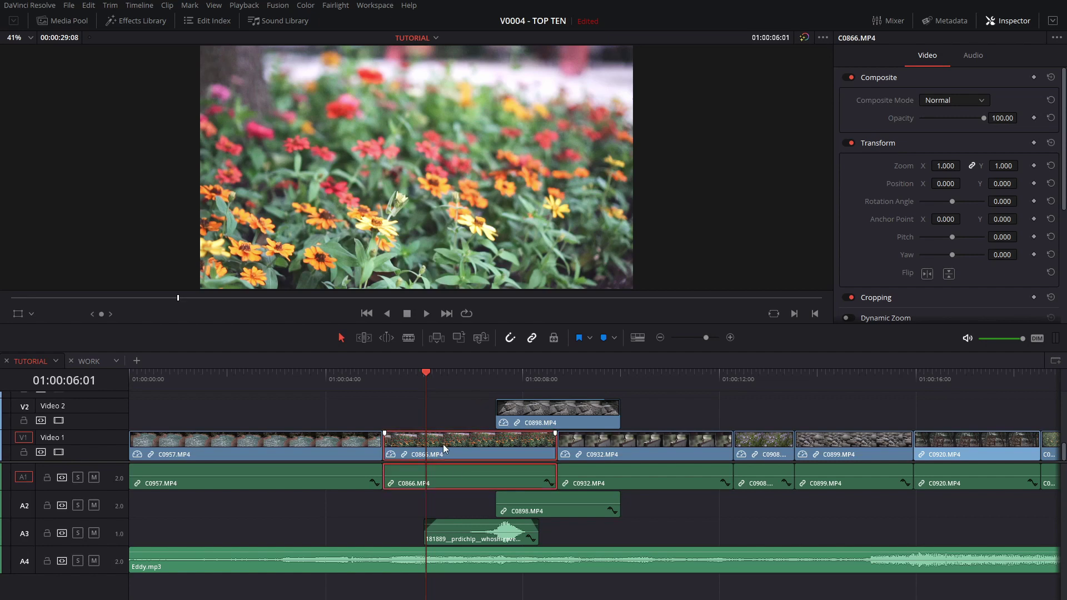
key(Home)
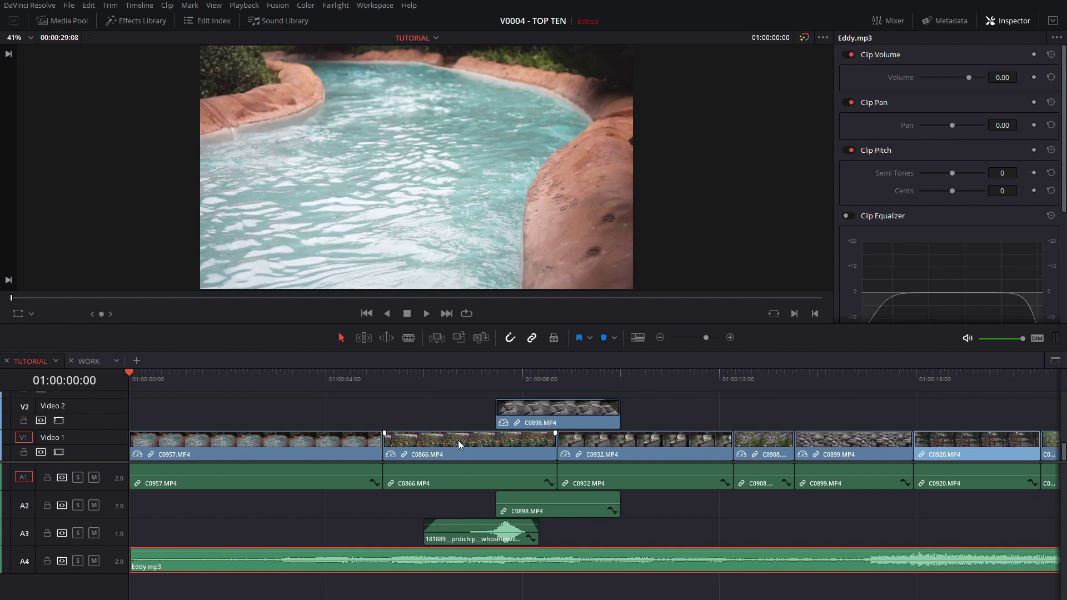
- Step through edit points with Down and Up to reach C0920, then play from there
key(Down)
key(Down)
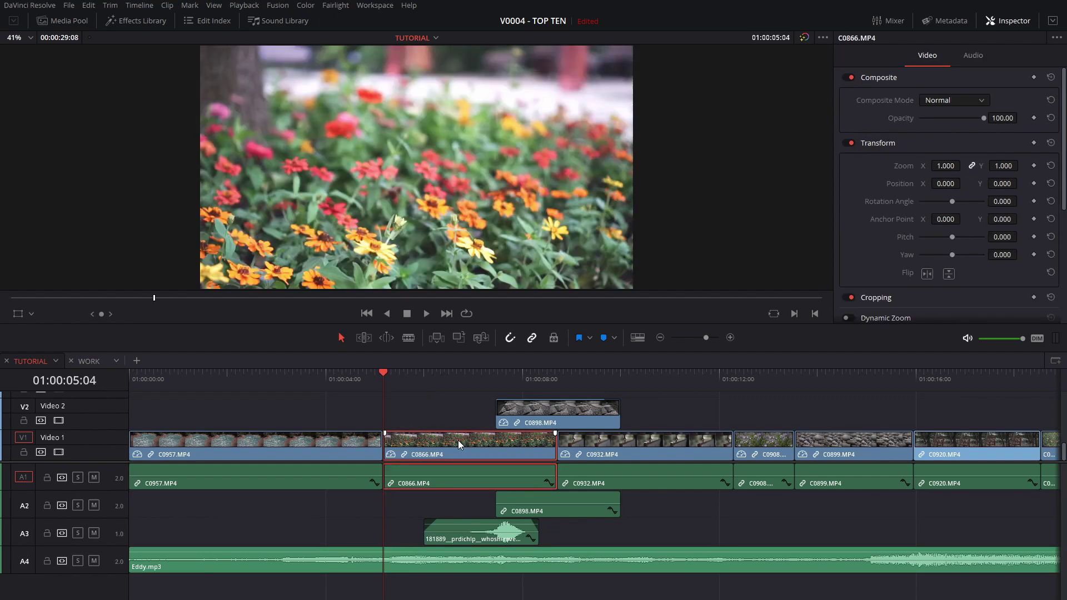
key(Down)
key(Down)
key(Down)
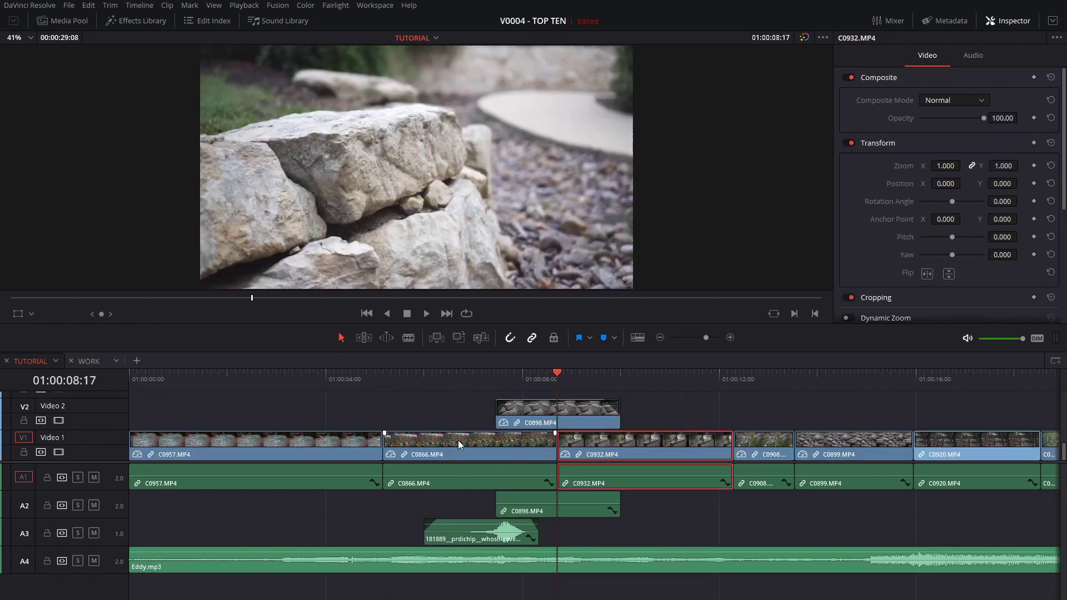
key(Down)
key(Down)
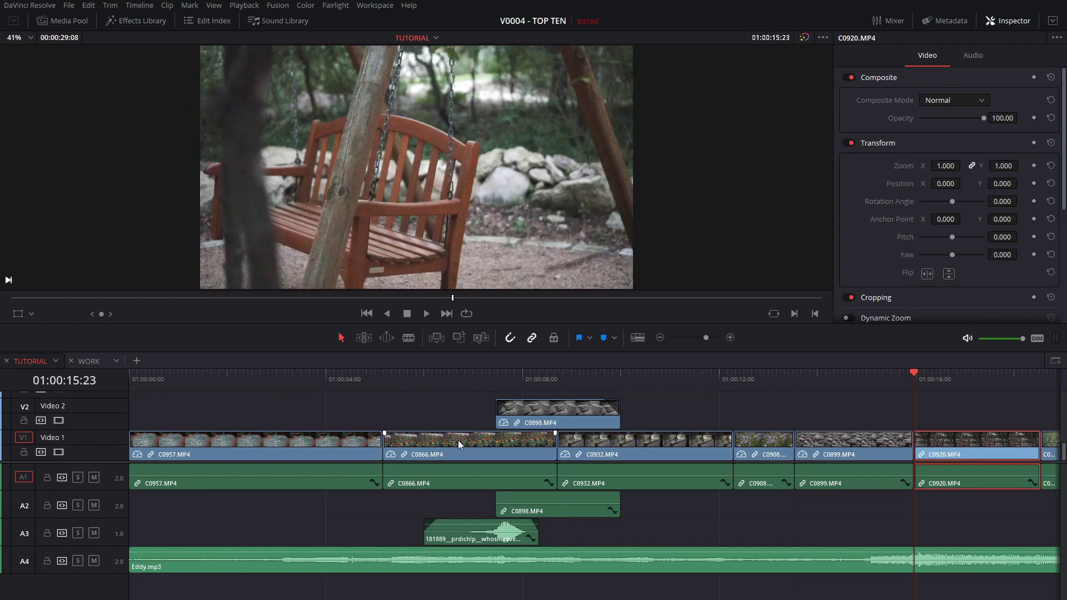
key(Up)
key(Up)
key(Up)
key(Up)
key(Up)
key(Up)
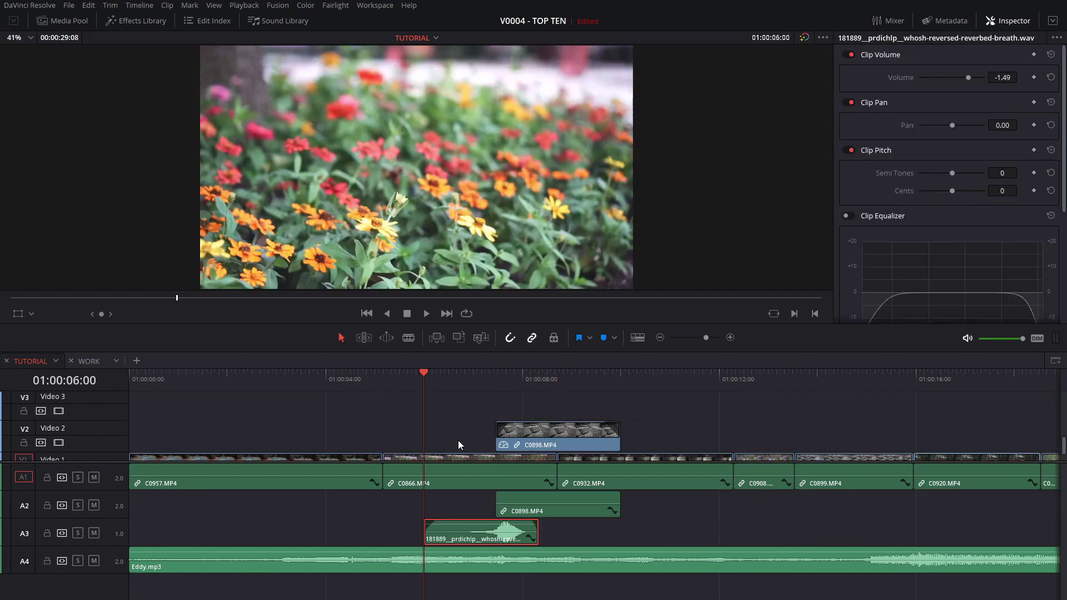
key(Down)
key(Down)
key(Down)
key(Down)
key(Down)
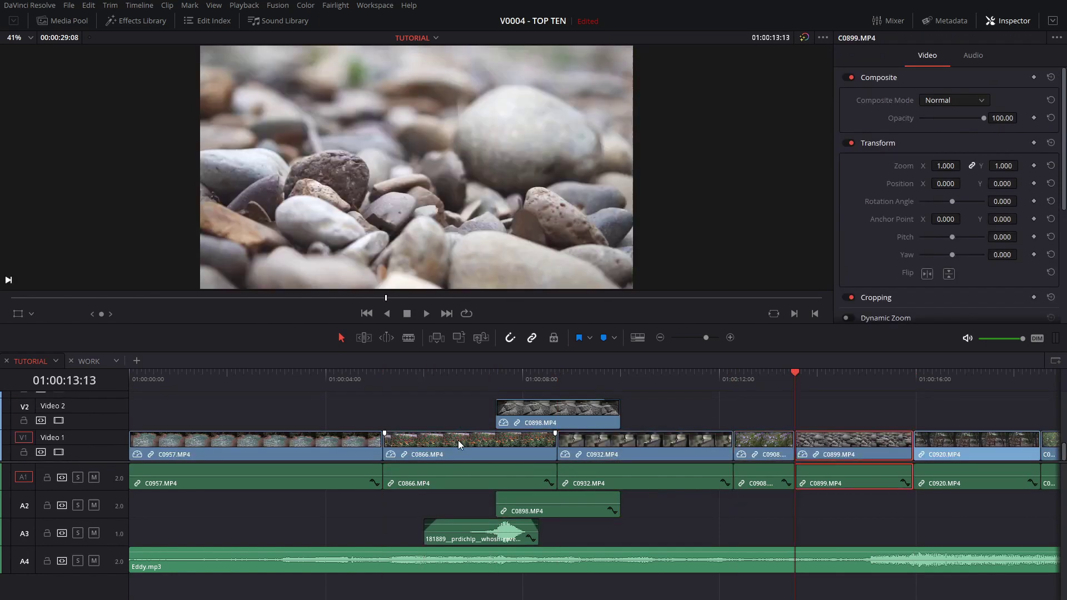
key(space)
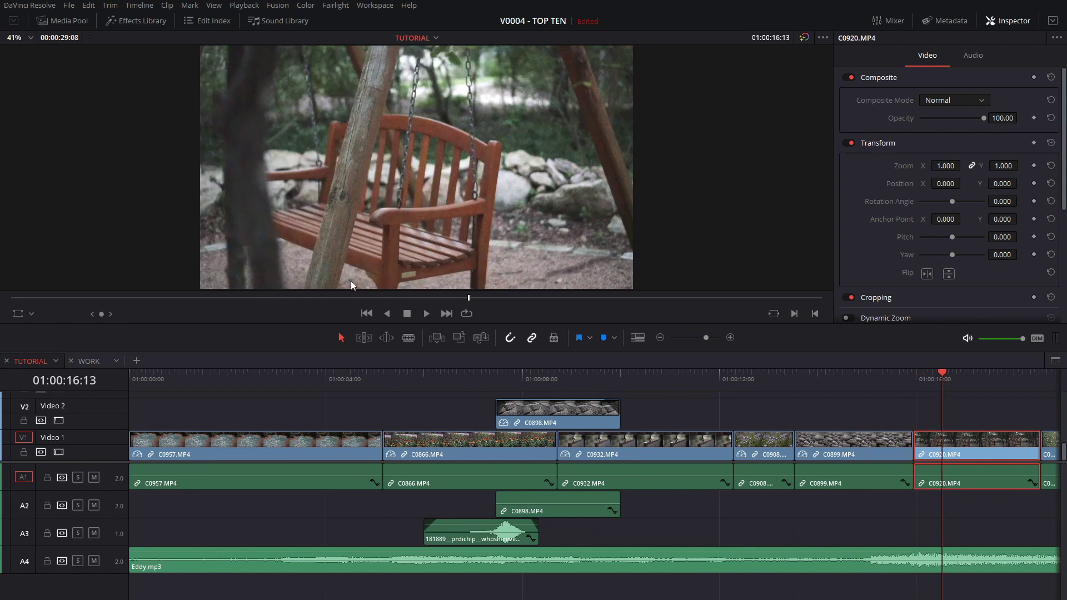
- Enable Selection Follows Playhead and play from 01:00:02:13 to watch the selection follow
click(140, 5)
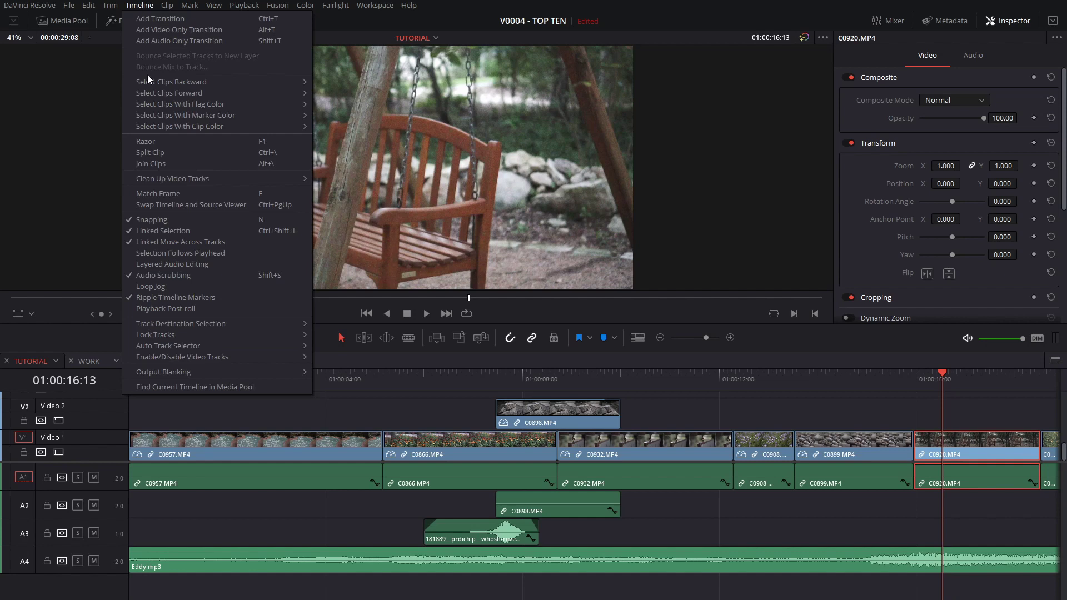
click(176, 252)
drag(278, 375, 254, 375)
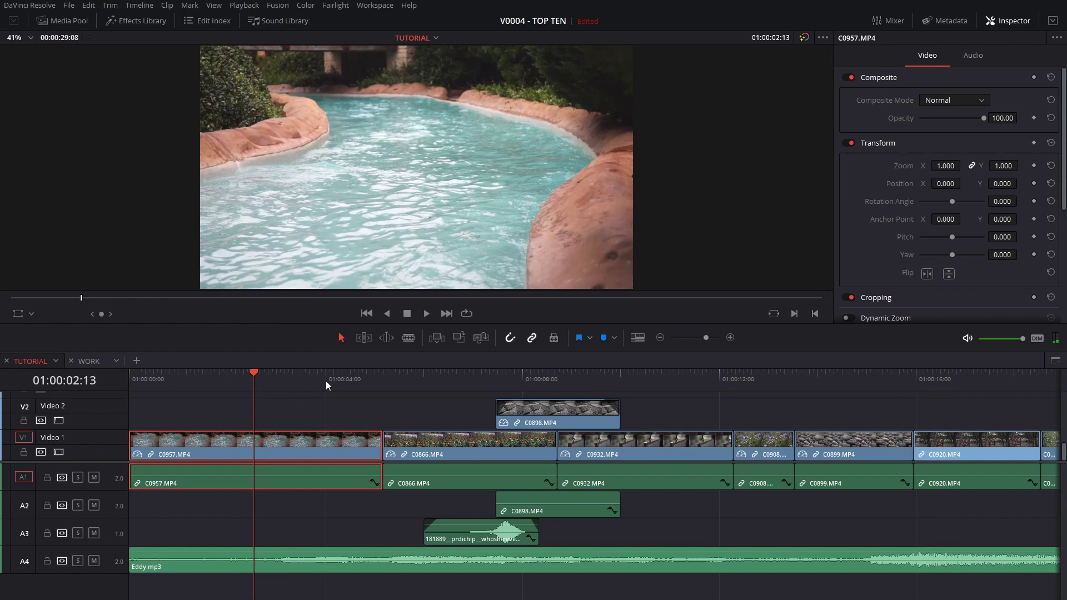
key(space)
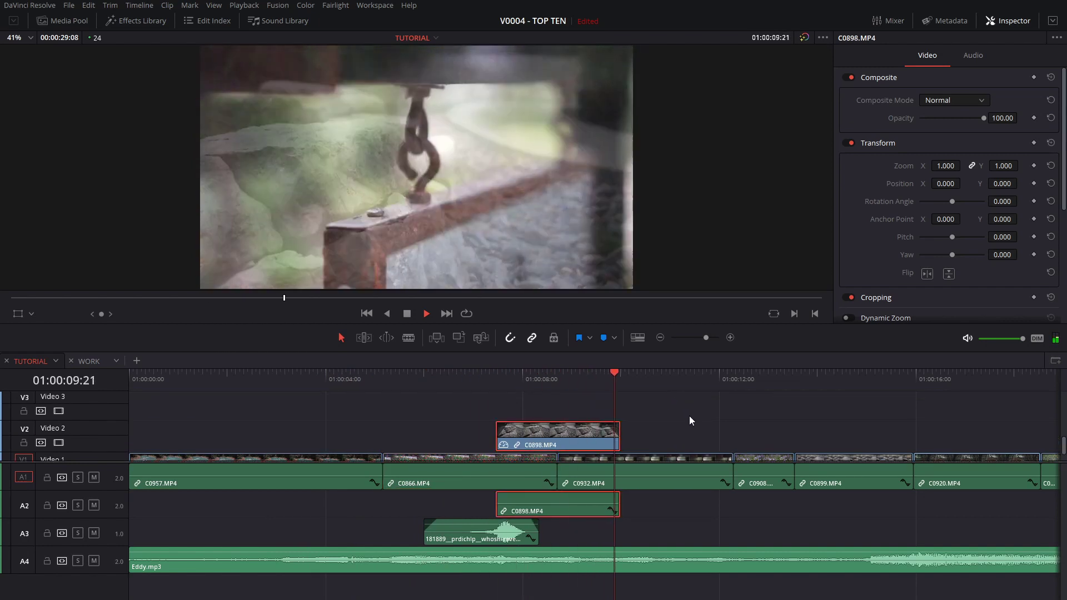
- Play from 01:00:12:20 into C0899, enlarge its picture, and stop playback
click(760, 382)
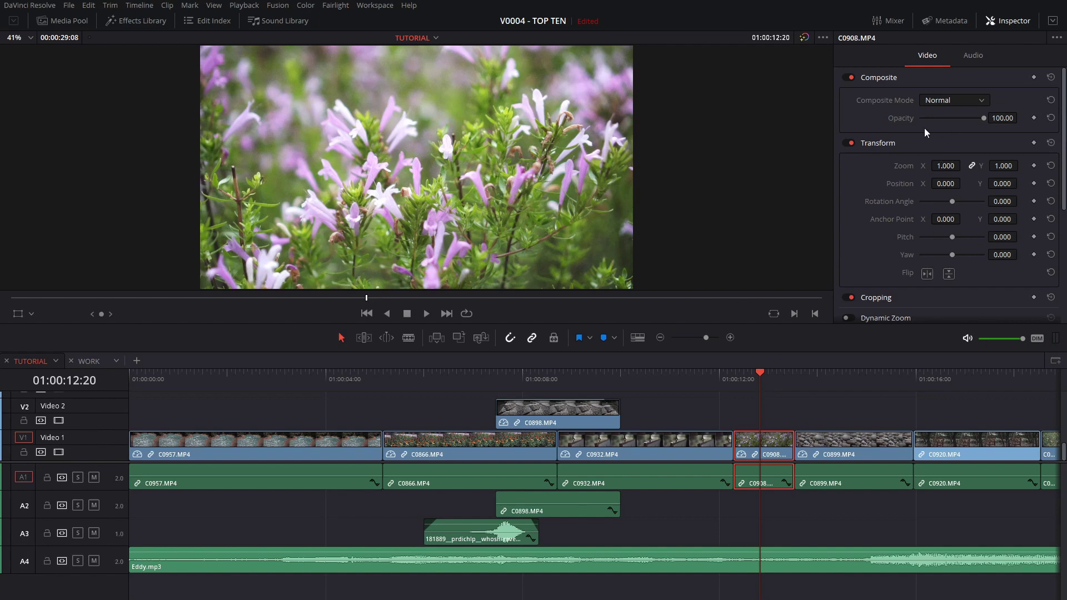
key(space)
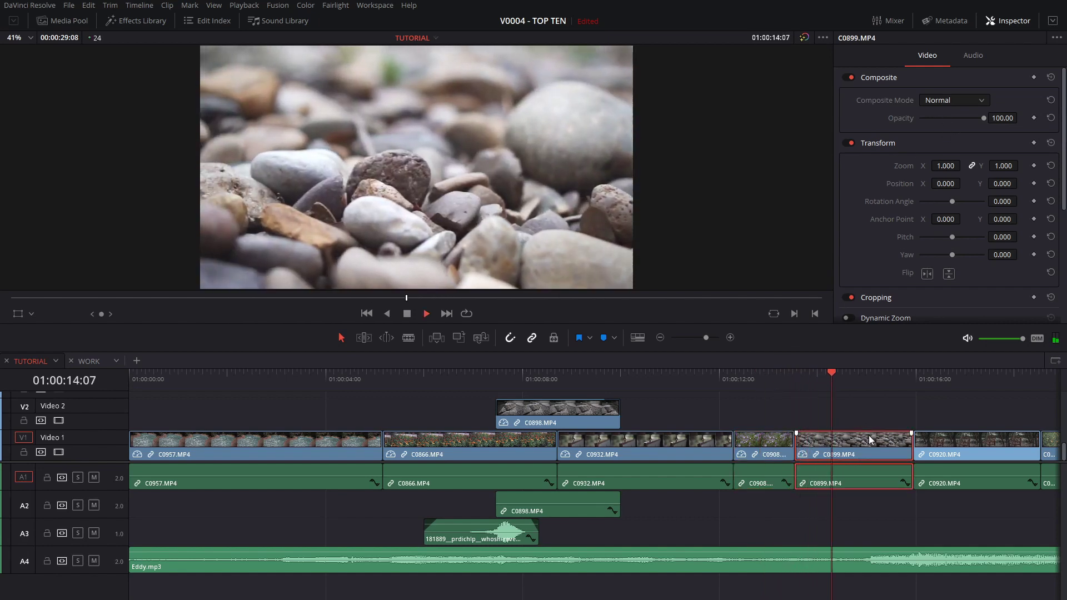
drag(938, 167, 978, 167)
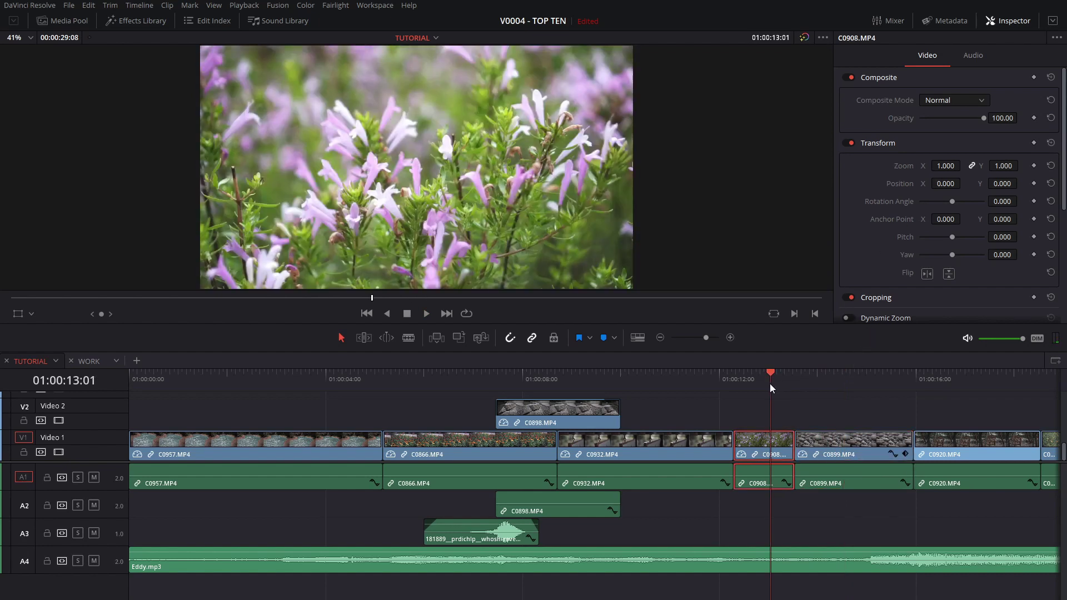
key(space)
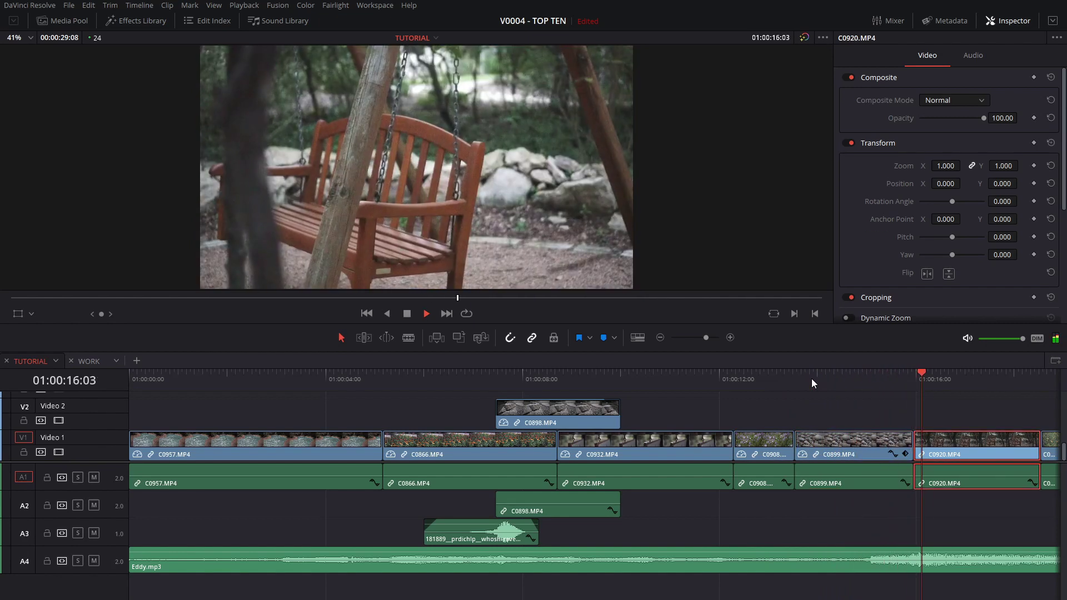
key(space)
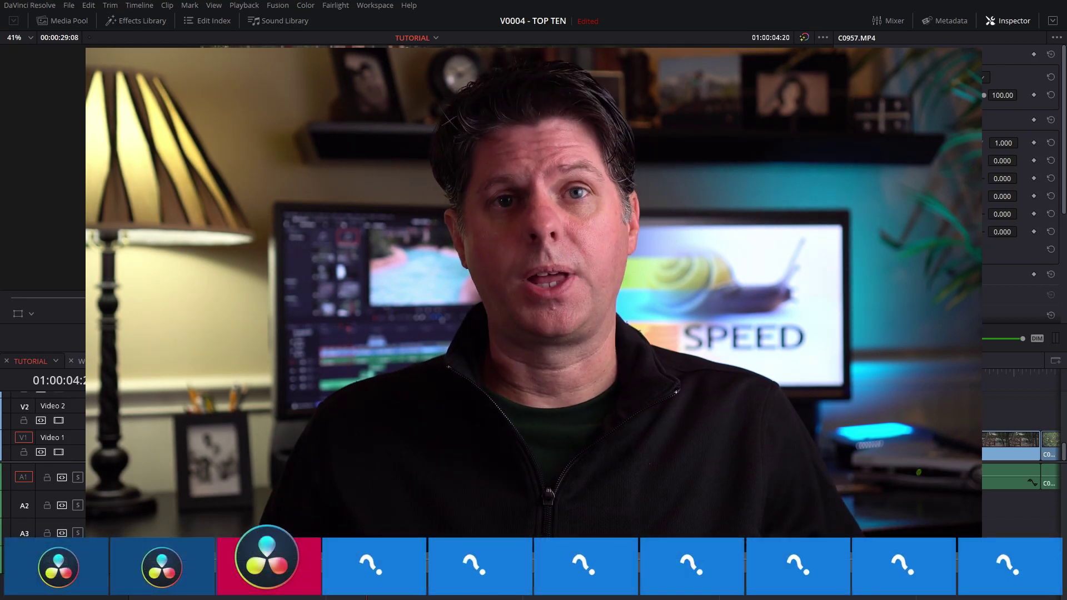
- Play the timeline, replay it with Alt+L, and stop with the playhead at 01:00:04:12
key(space)
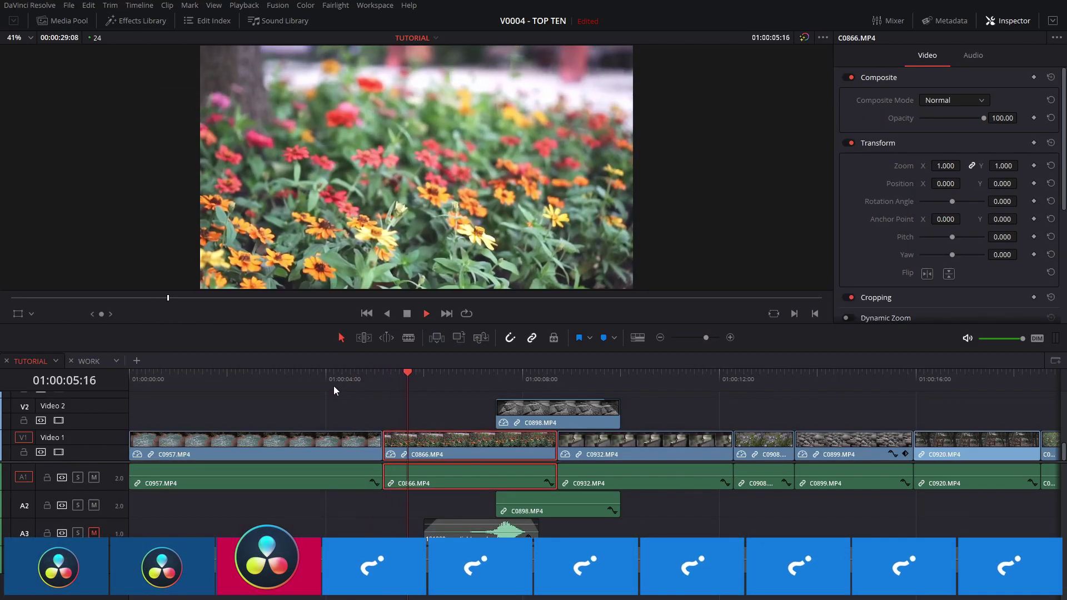
click(325, 376)
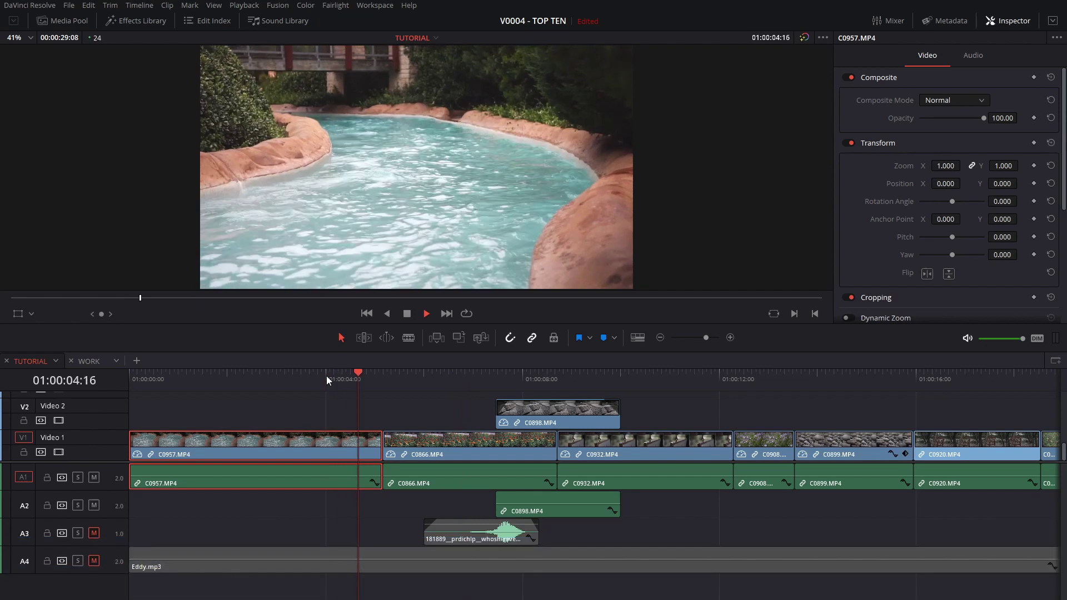
click(326, 375)
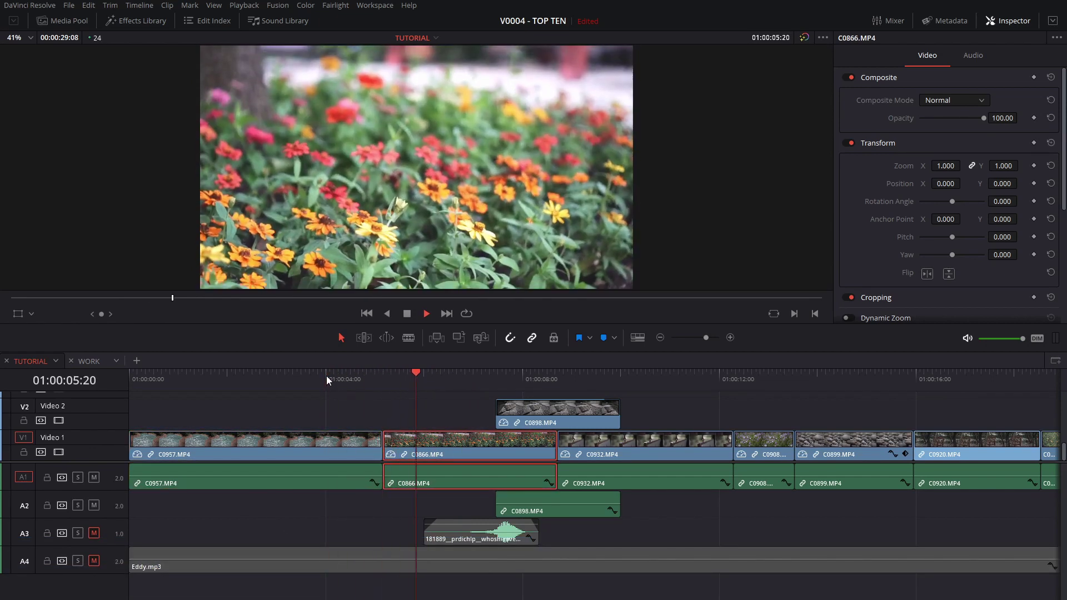
click(325, 376)
key(alt+l)
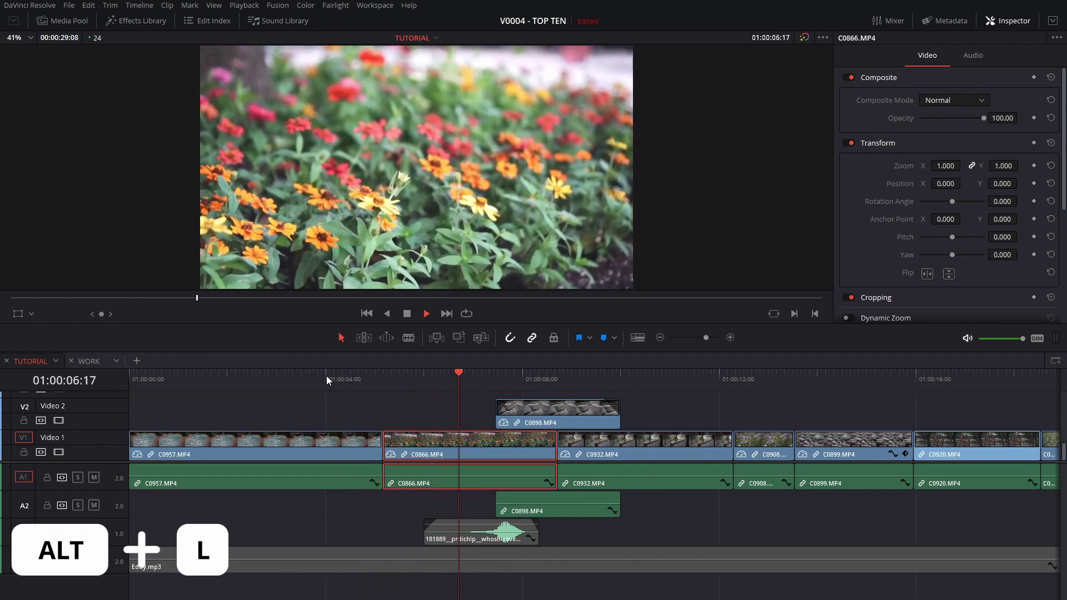
click(325, 375)
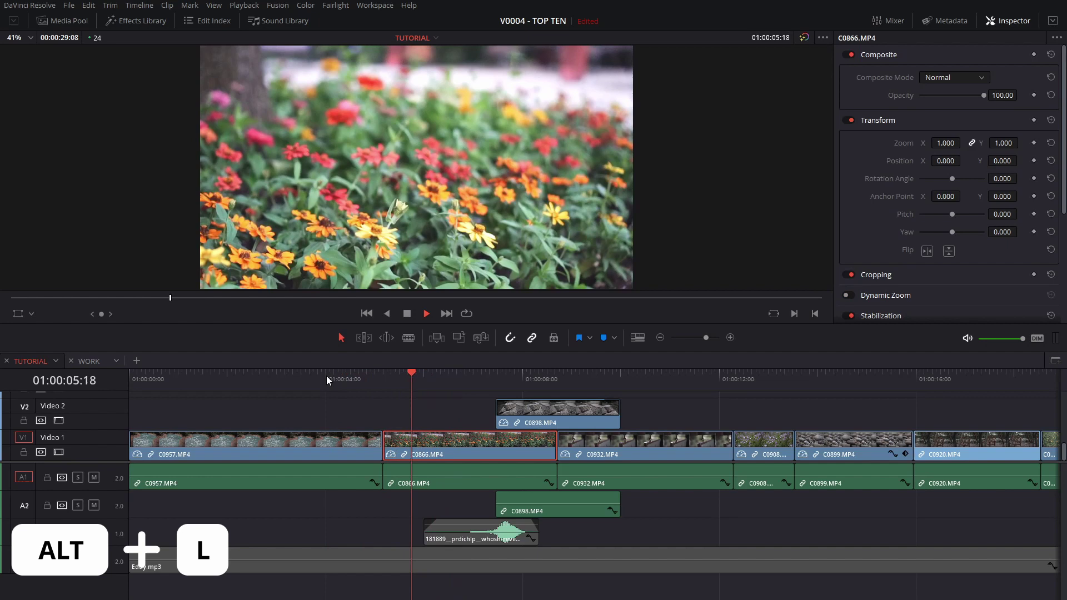
click(326, 375)
key(space)
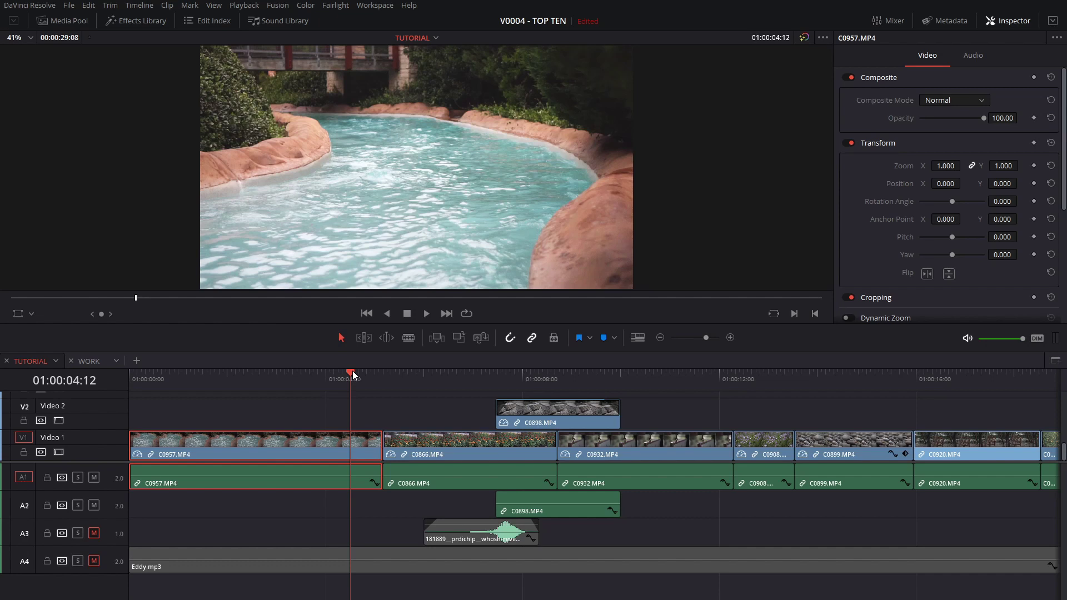
- Repeatedly replay the passage from 01:00:04:12 across the C0957–C0866 cut
key(alt+k)
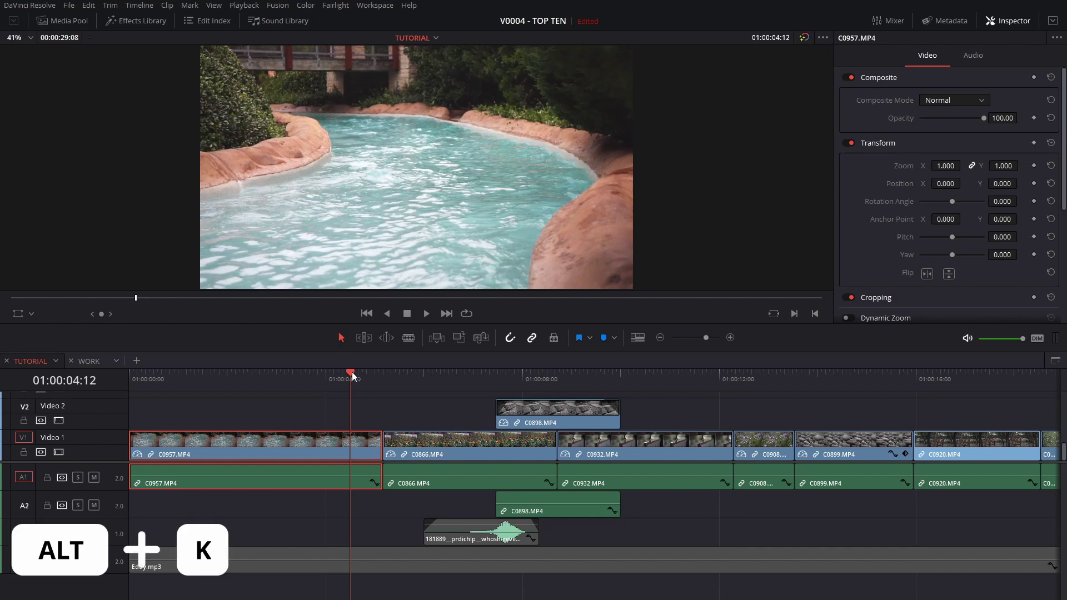
key(space)
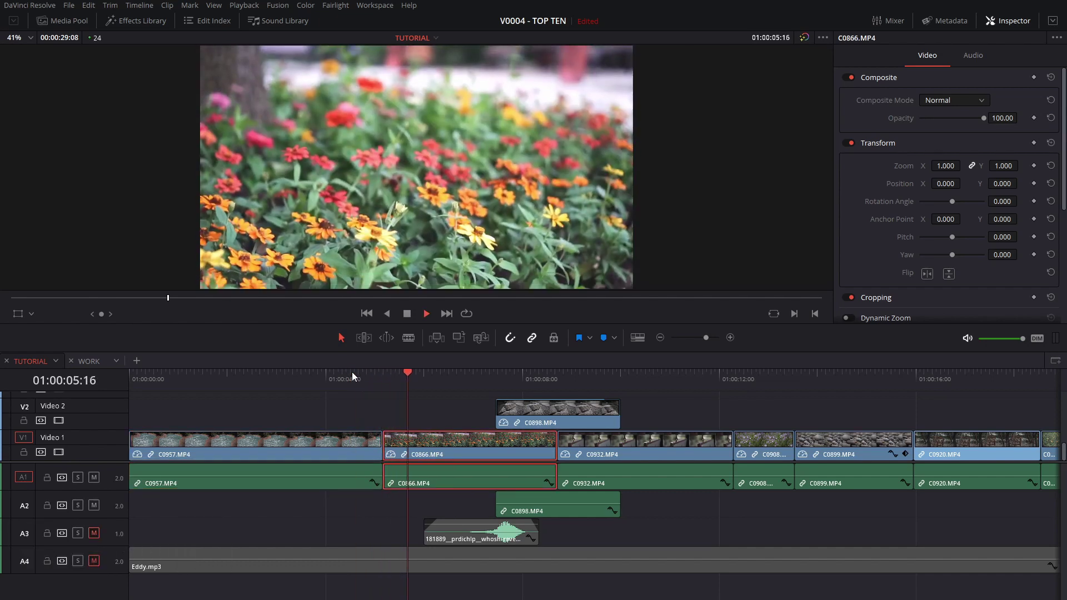
click(351, 372)
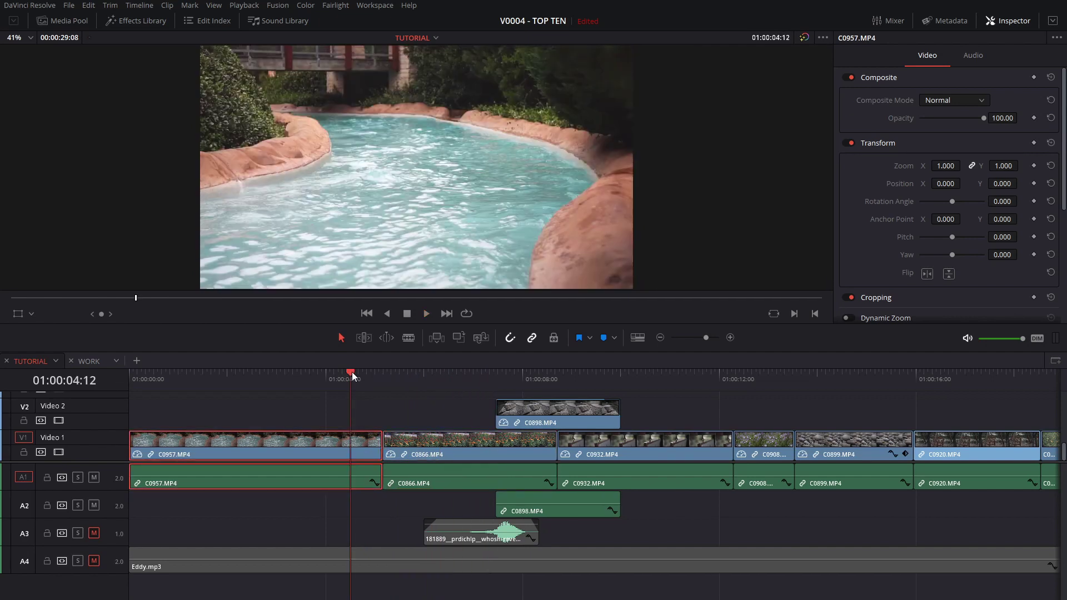
key(space)
click(352, 372)
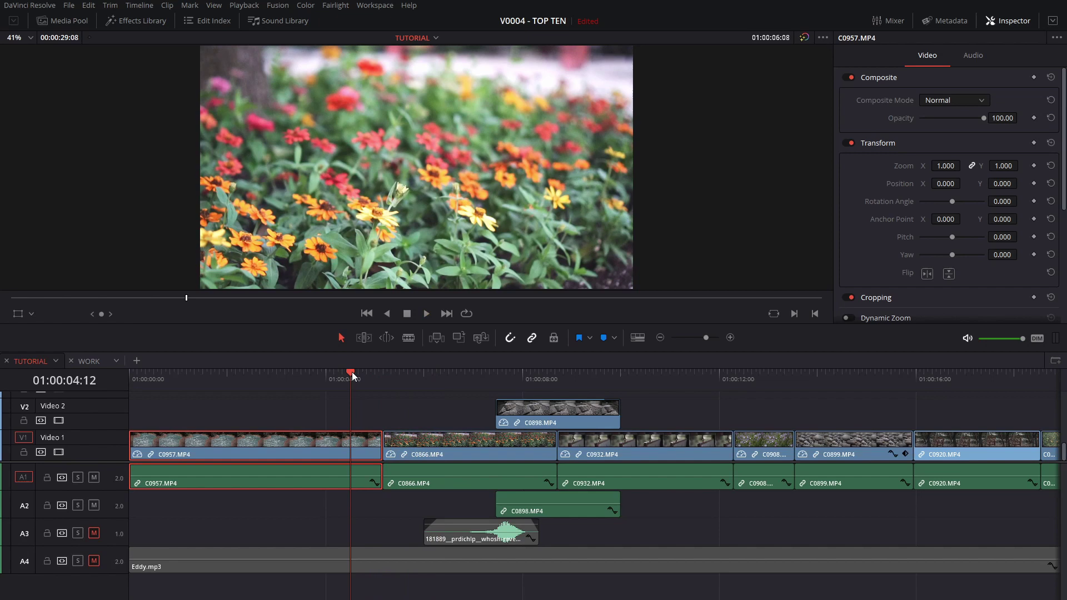
key(space)
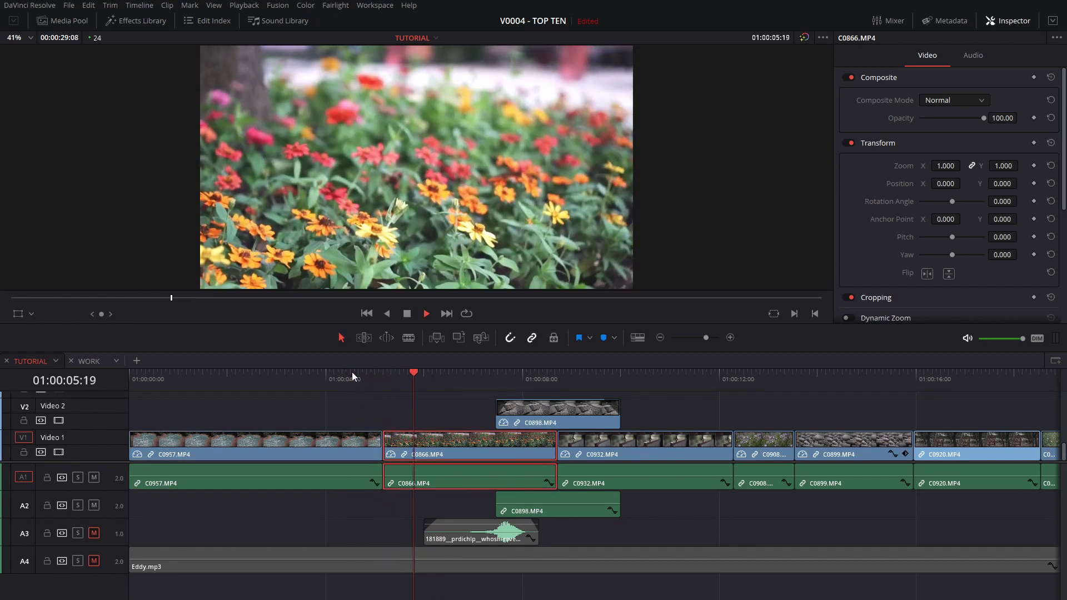
click(352, 372)
key(space)
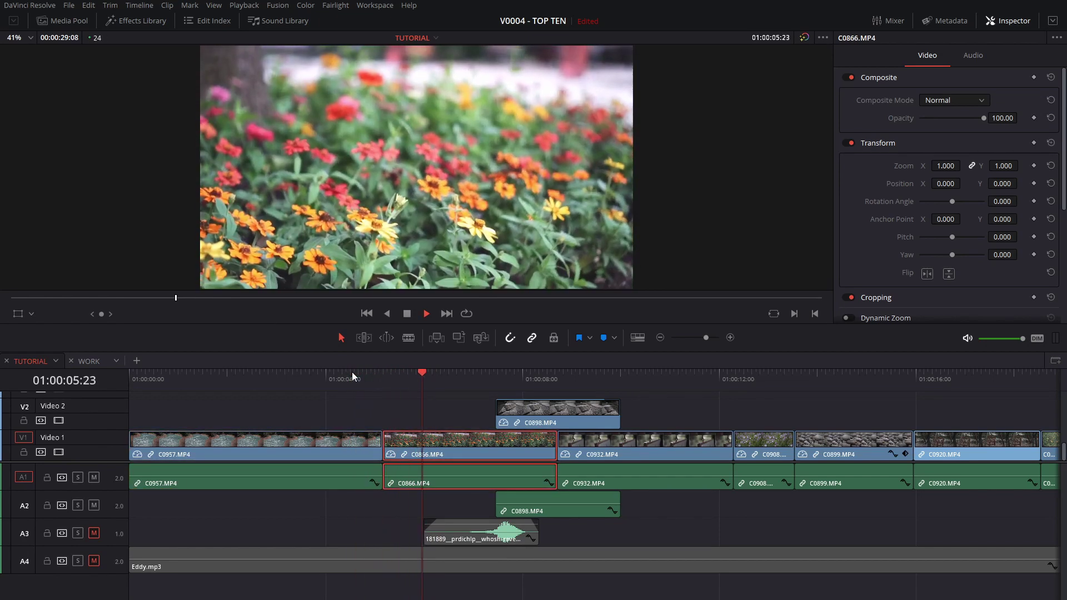
click(352, 371)
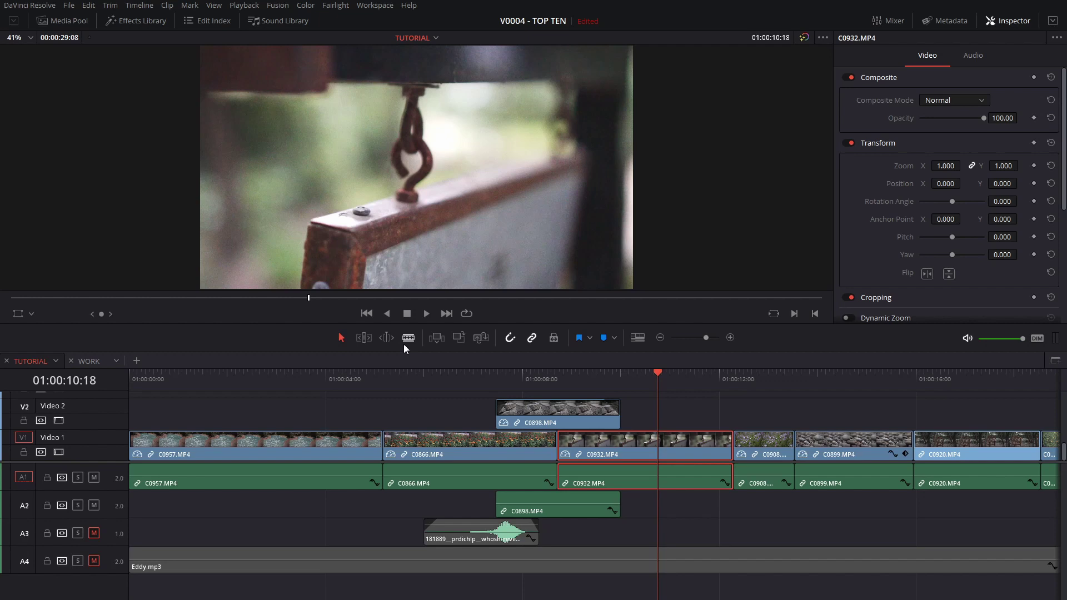
- Move C0957 up onto Video 2 and ripple-trim its end shorter
key(a)
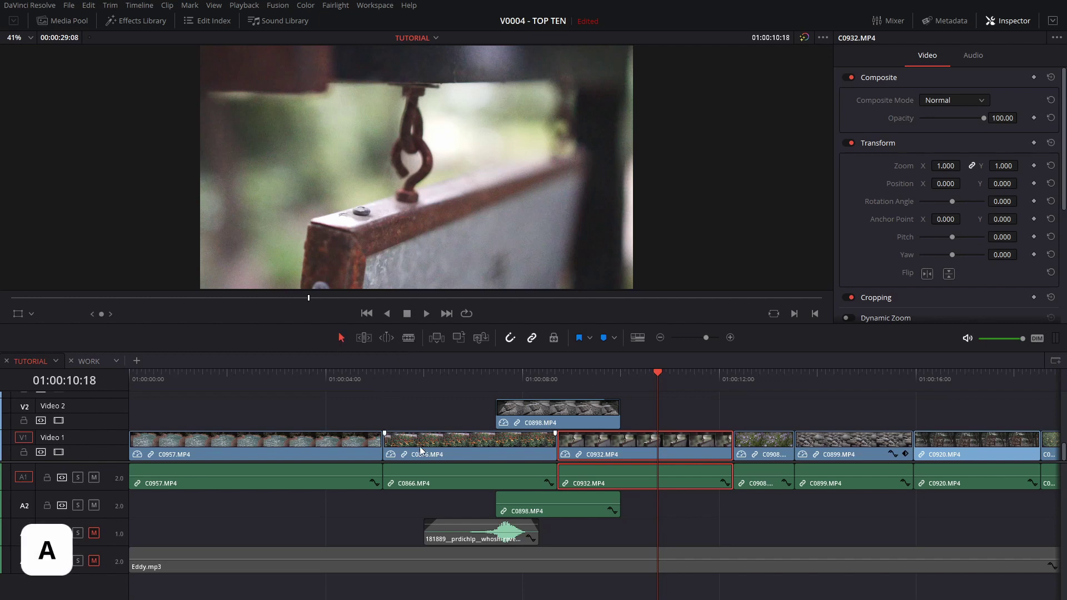
drag(324, 448, 297, 435)
key(t)
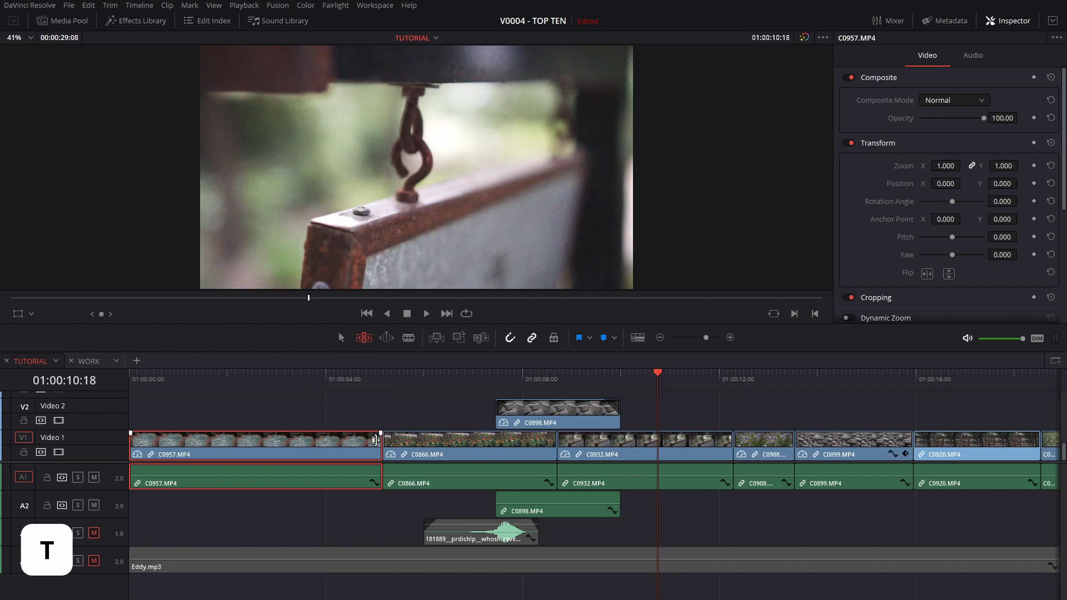
mouse_move(381, 444)
mouse_down()
mouse_move(329, 445)
mouse_move(403, 444)
mouse_move(372, 440)
mouse_up()
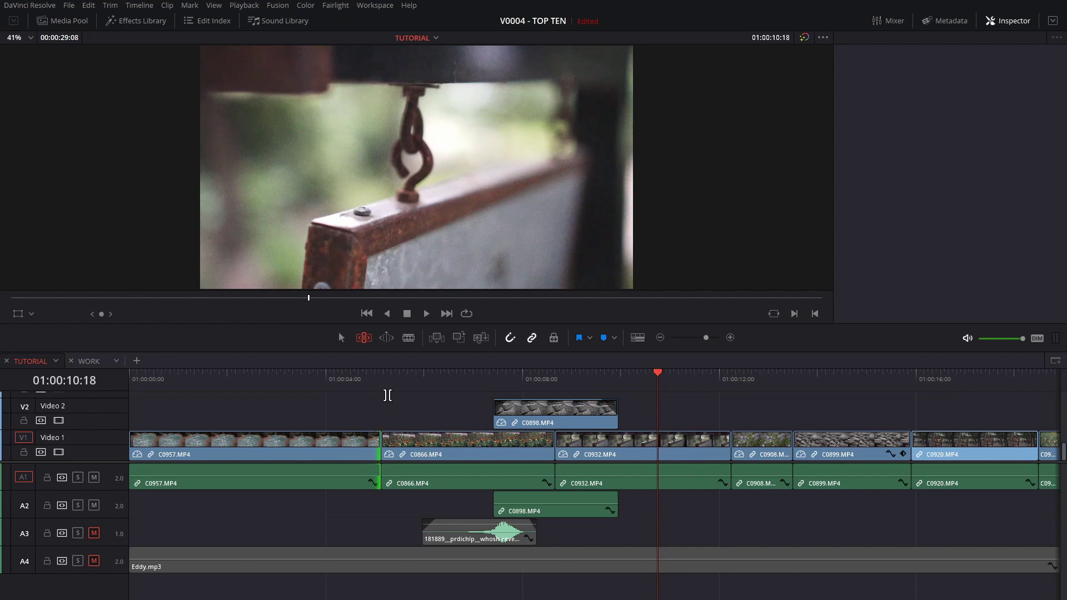
- Blade-cut C0957 at three points, then undo the splits
key(b)
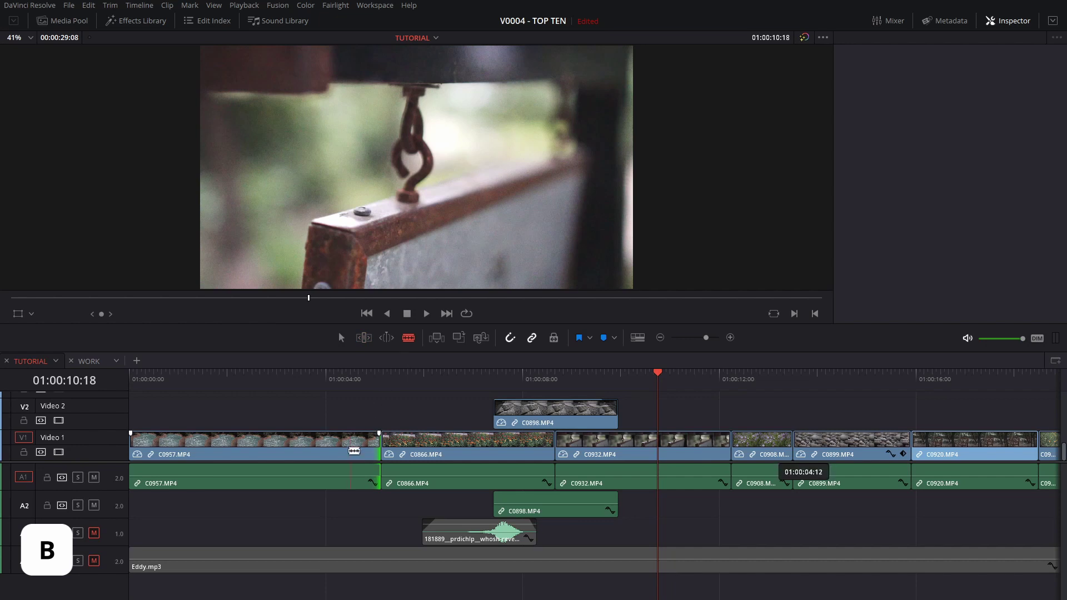
click(346, 447)
click(297, 448)
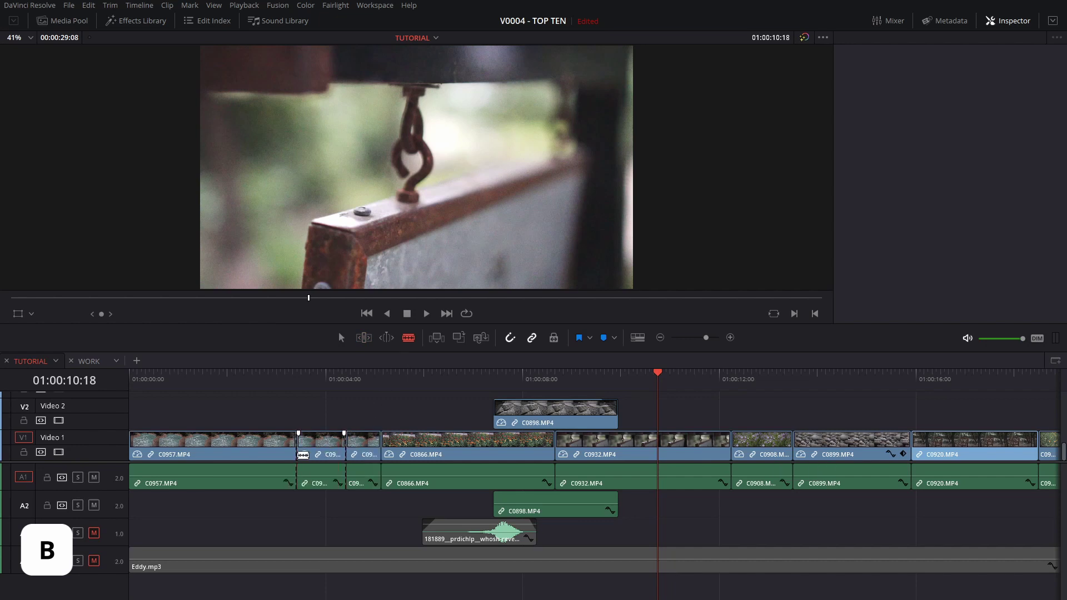
click(242, 447)
key(ctrl+z)
key(ctrl+z)
key(ctrl+z)
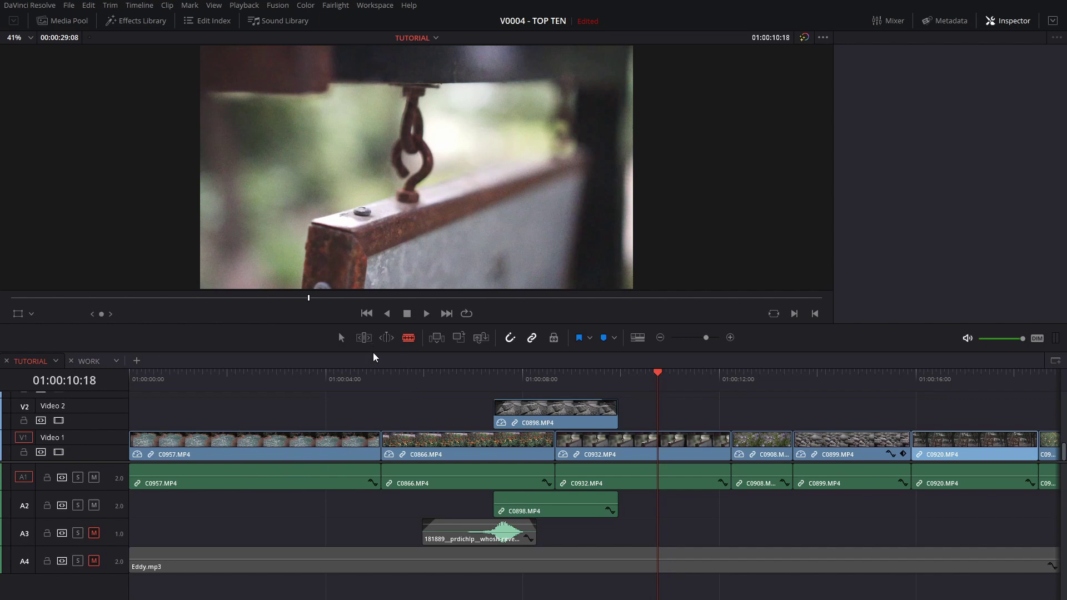
key(a)
key(ctrl+b)
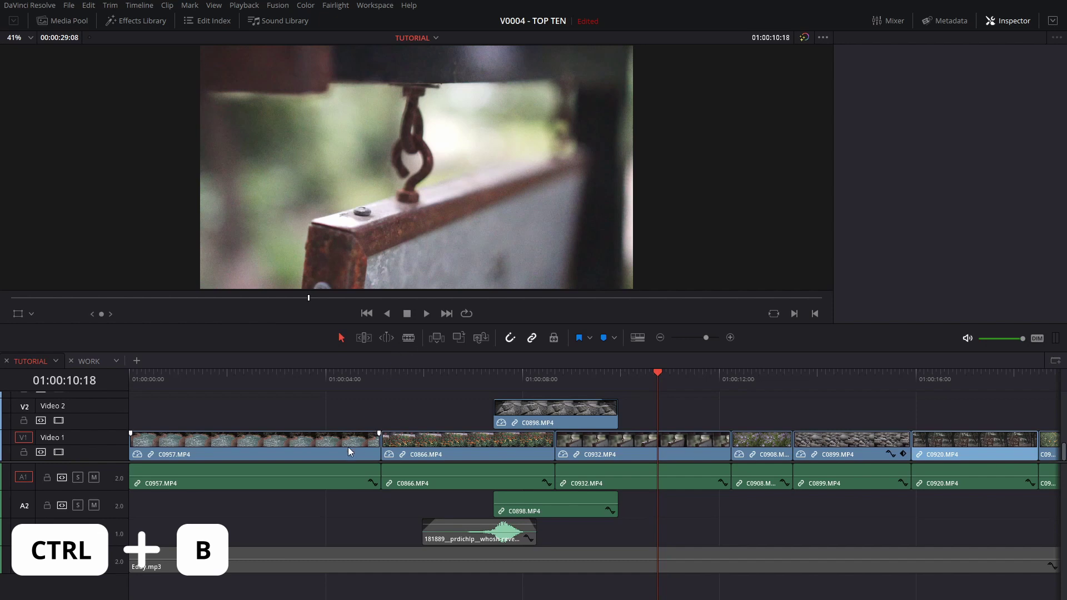
drag(334, 379, 311, 372)
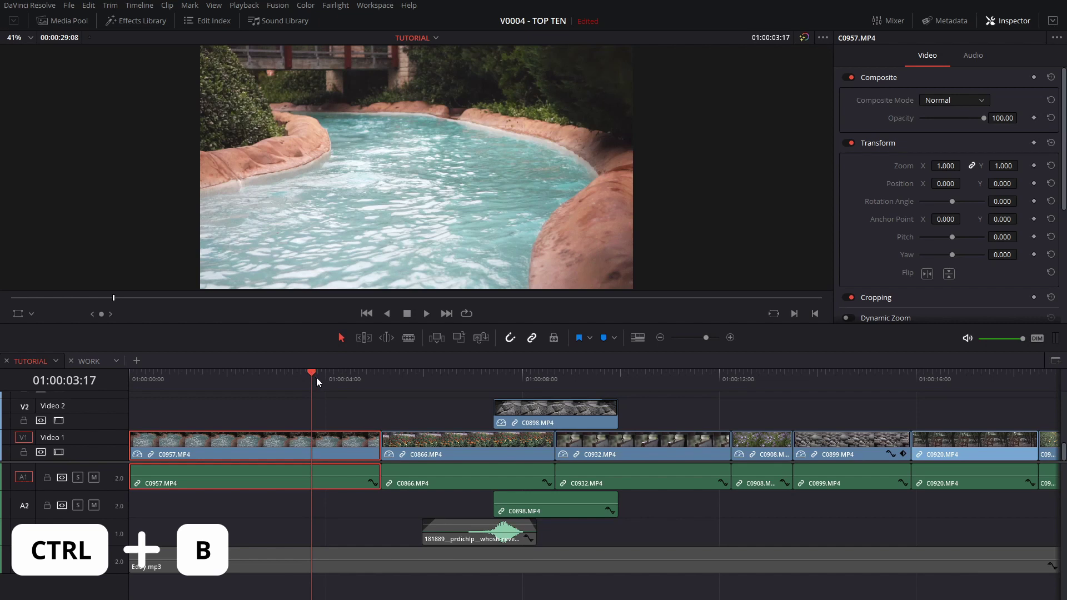
key(ctrl+b)
click(260, 378)
key(ctrl+b)
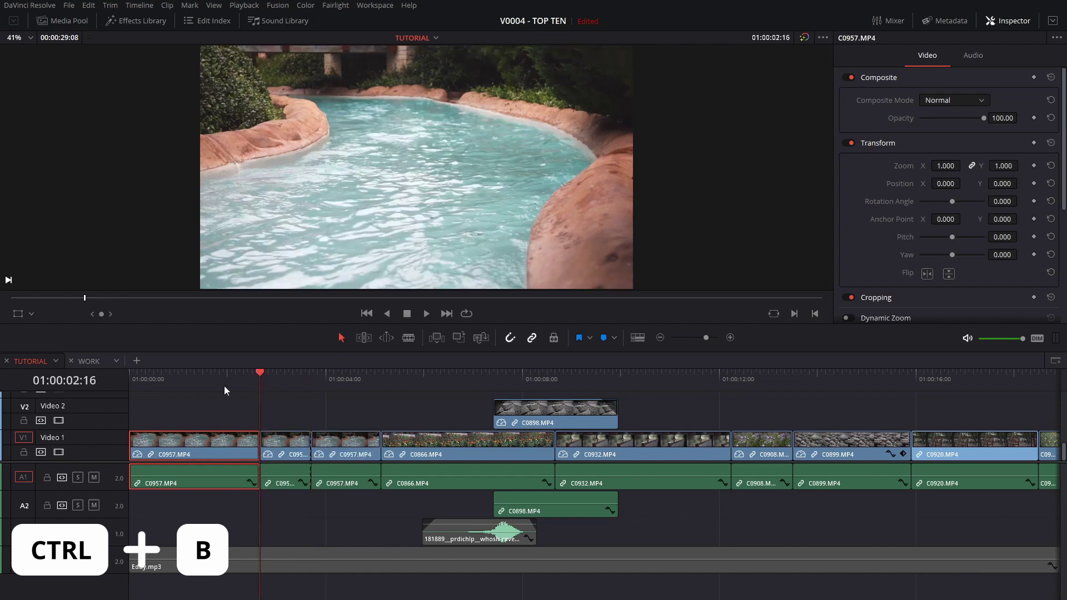
click(217, 378)
key(ctrl+b)
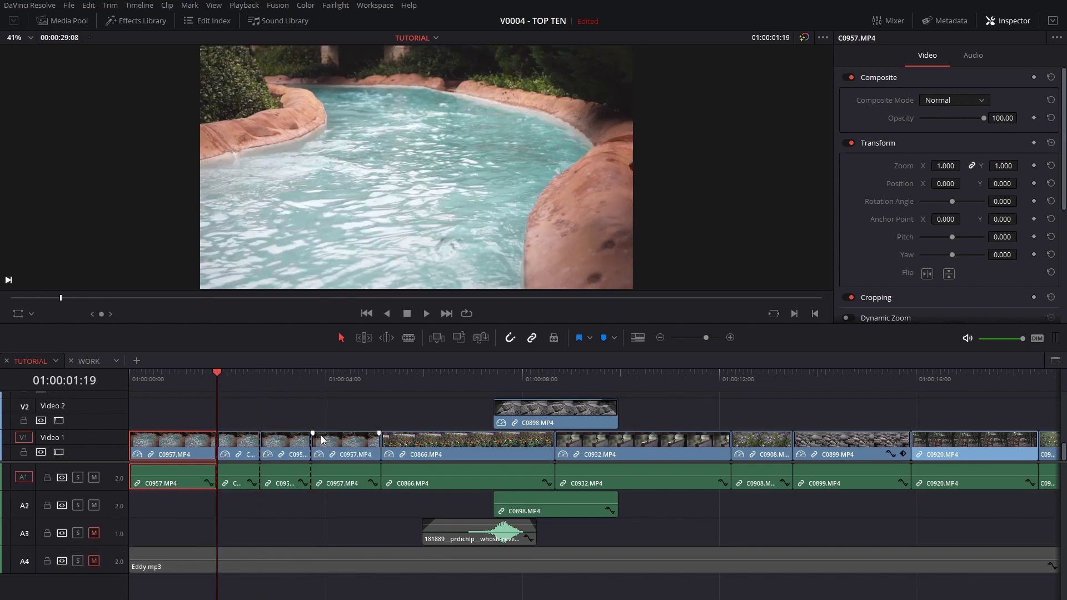
key(ctrl+z)
key(ctrl+z)
key(ctrl+z)
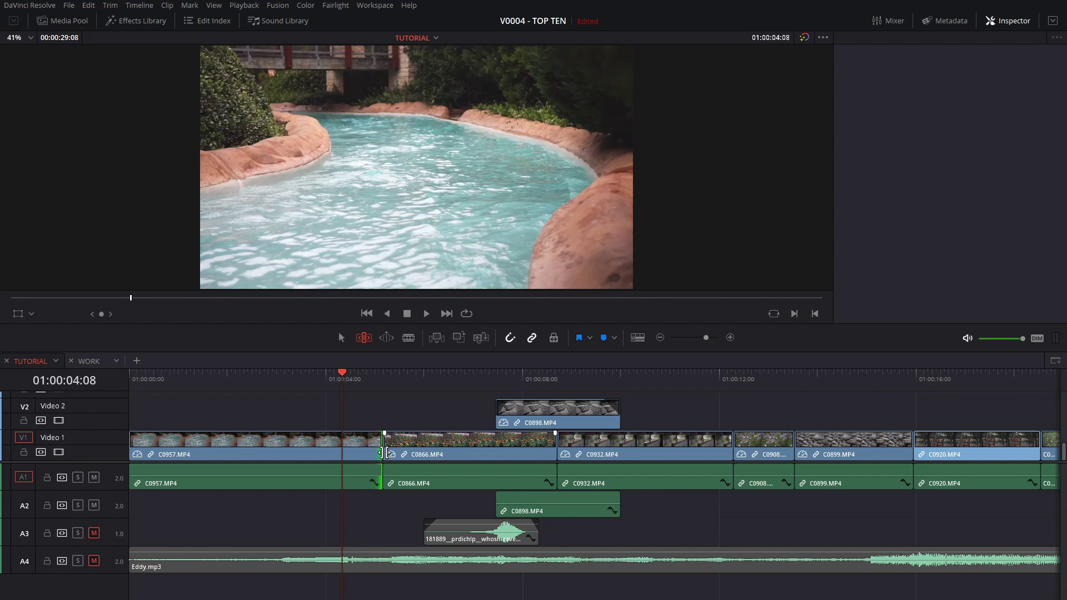
- Shorten C0957's end by 20 frames to close up later clips, and slip C0866's footage about 2 frames
click(377, 452)
drag(377, 453, 408, 450)
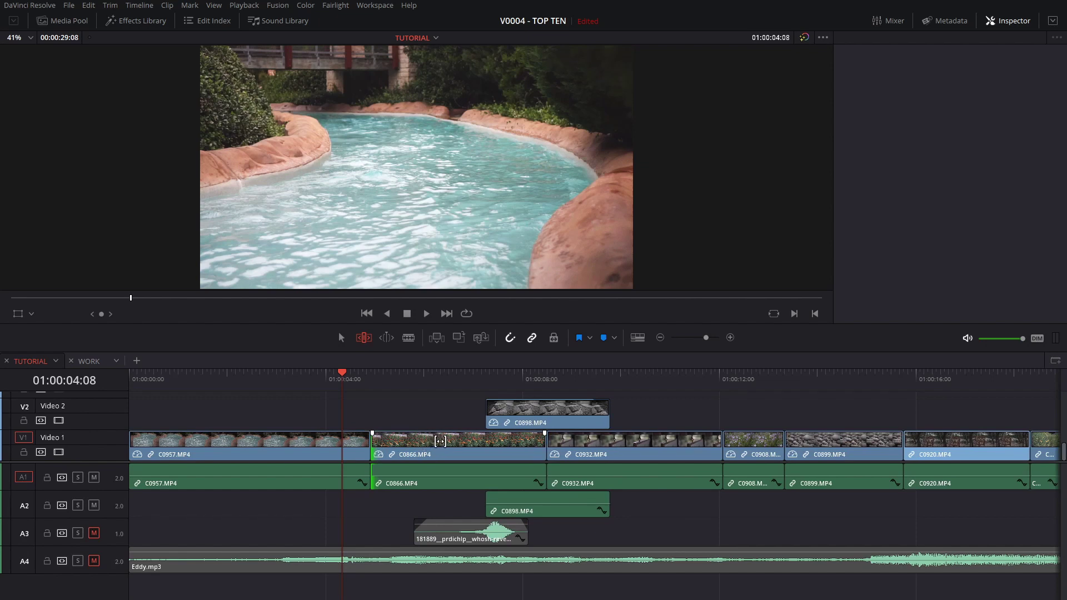
drag(444, 441, 473, 443)
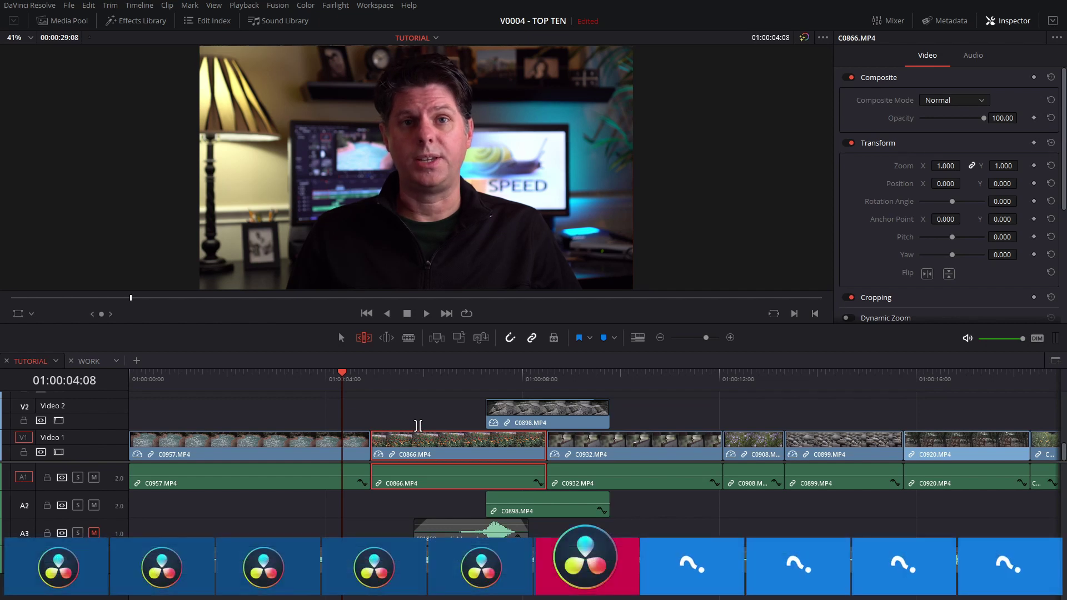
click(398, 372)
click(409, 337)
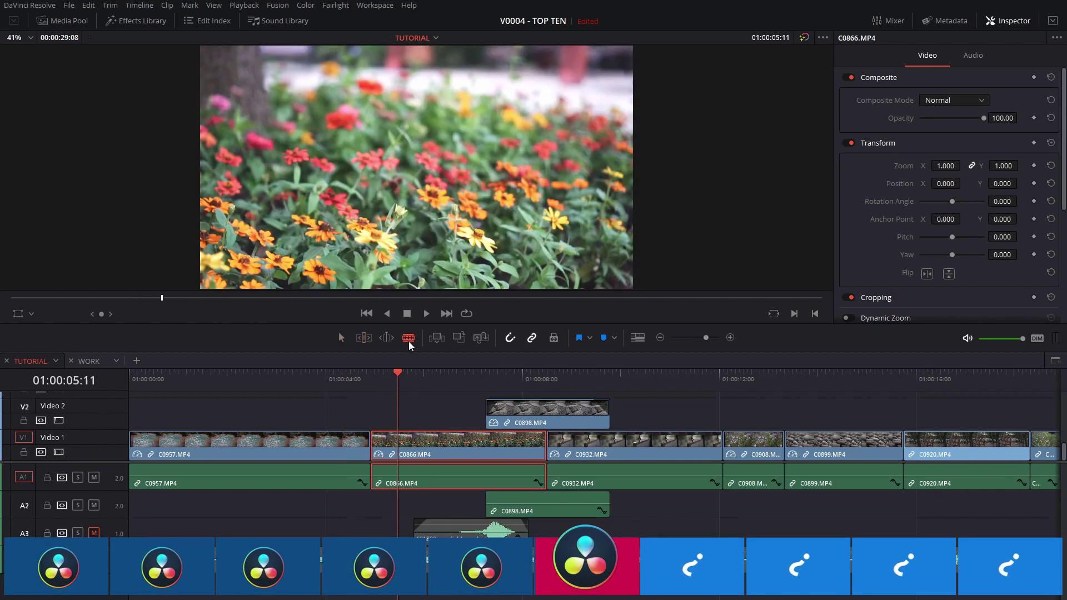
click(398, 448)
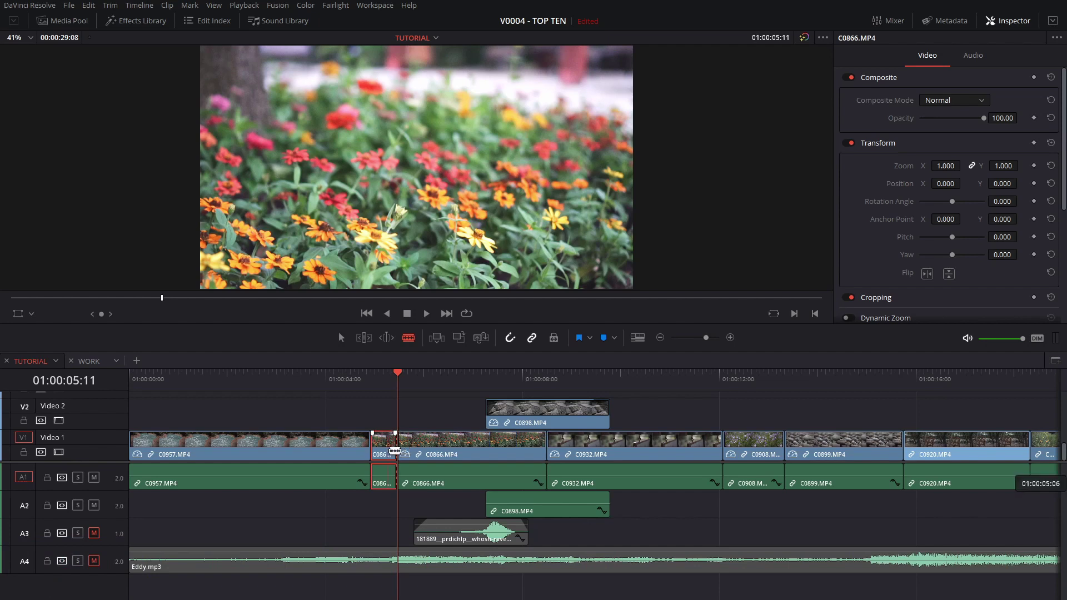
key(BackSpace)
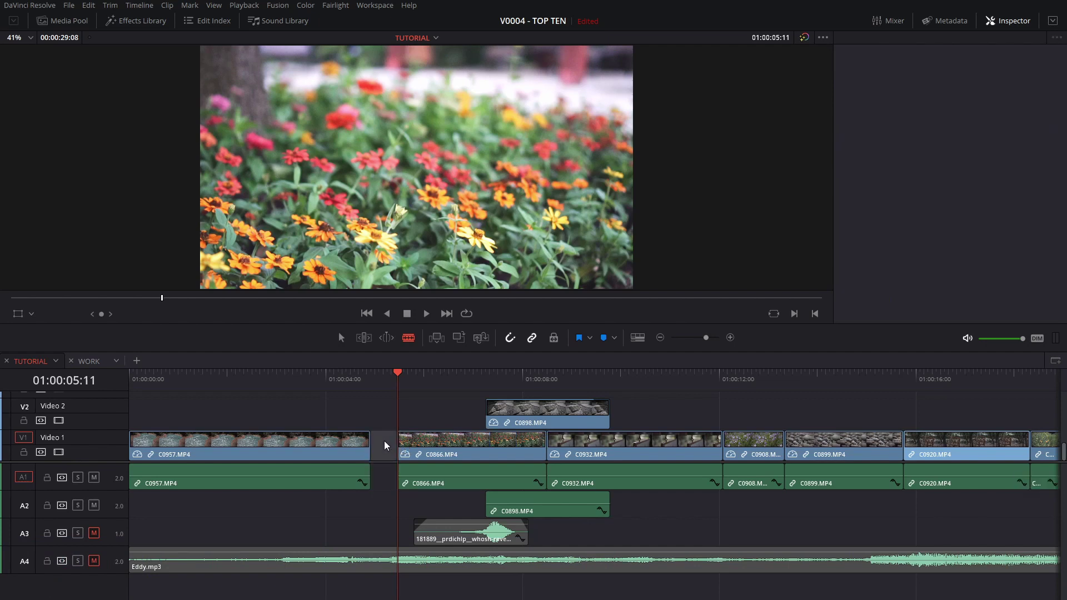
right_click(387, 445)
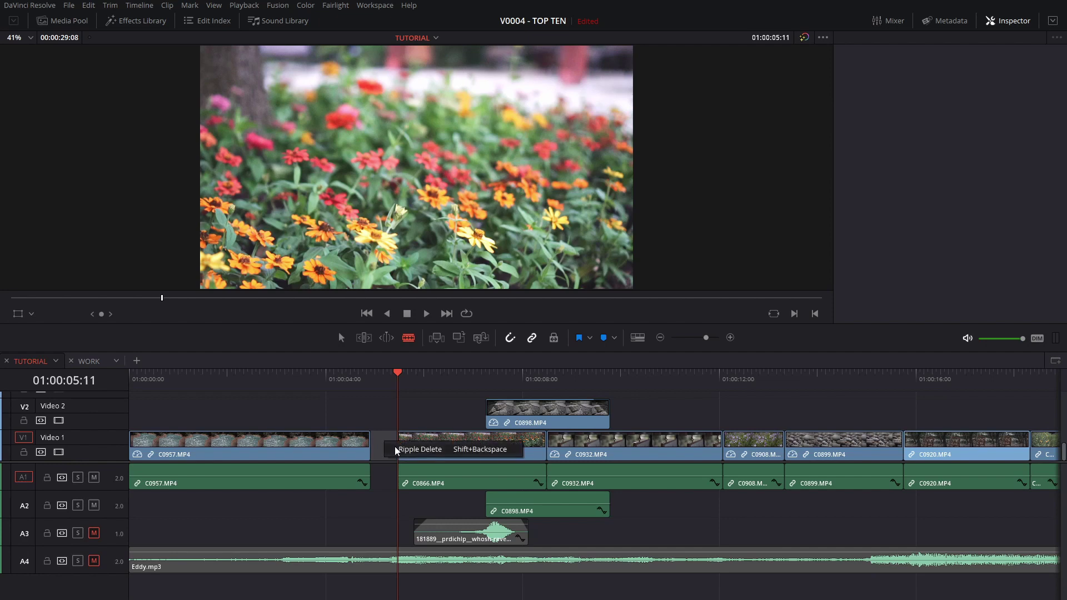
key(Escape)
click(382, 440)
key(BackSpace)
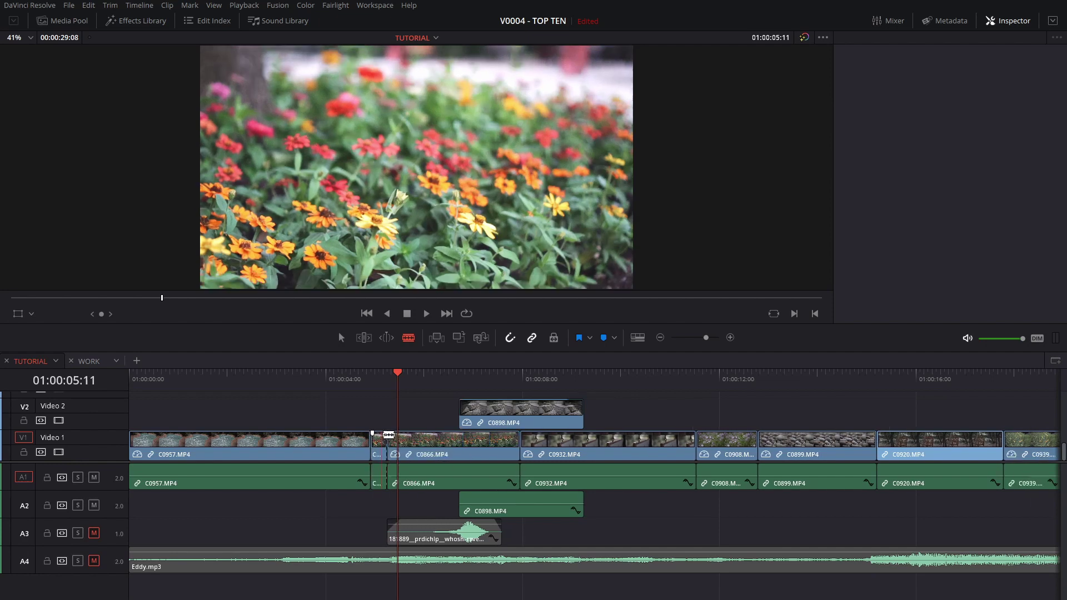
key(ctrl+z)
key(ctrl+z)
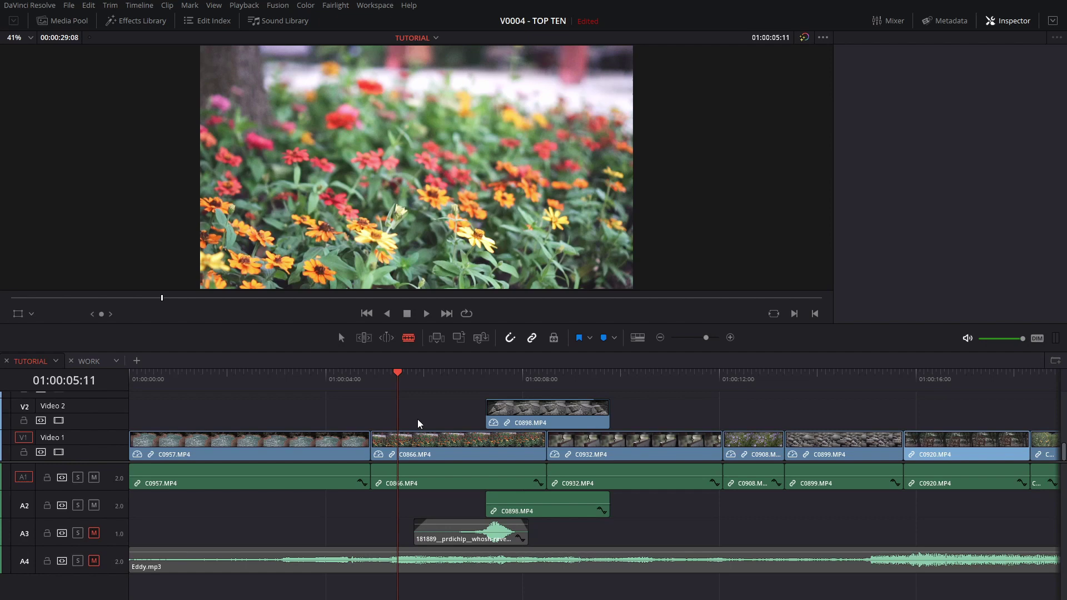
click(395, 380)
drag(396, 377, 399, 378)
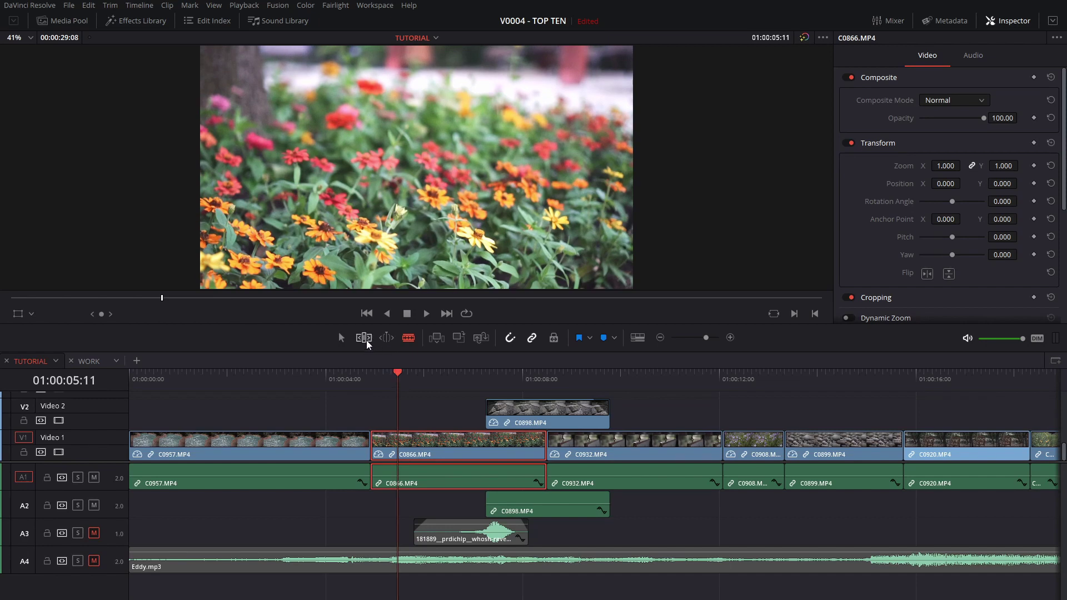
click(364, 338)
key(shift+bracketleft)
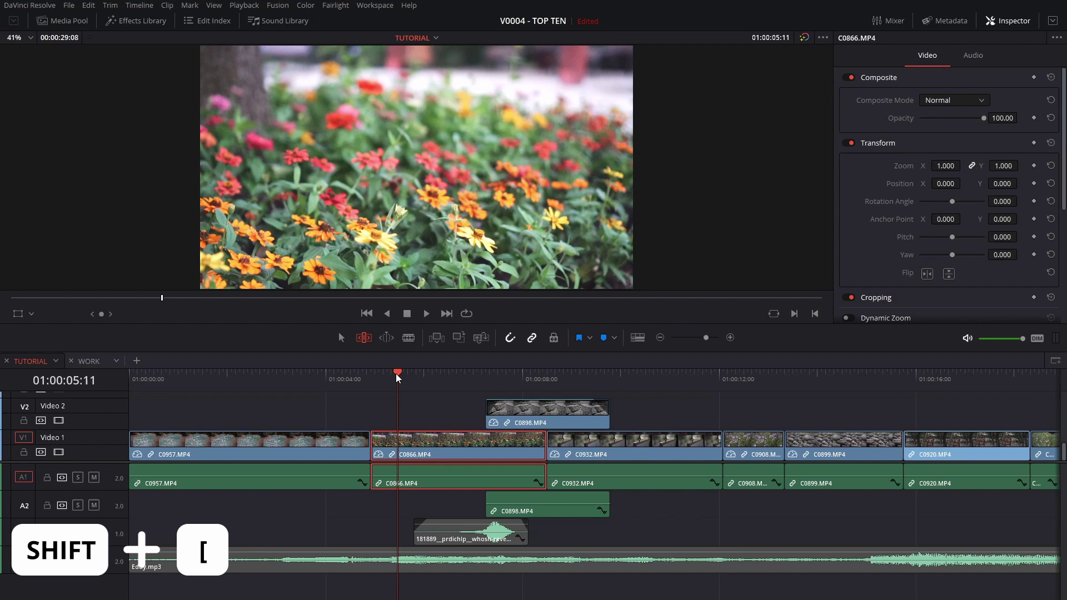
key(shift+bracketleft)
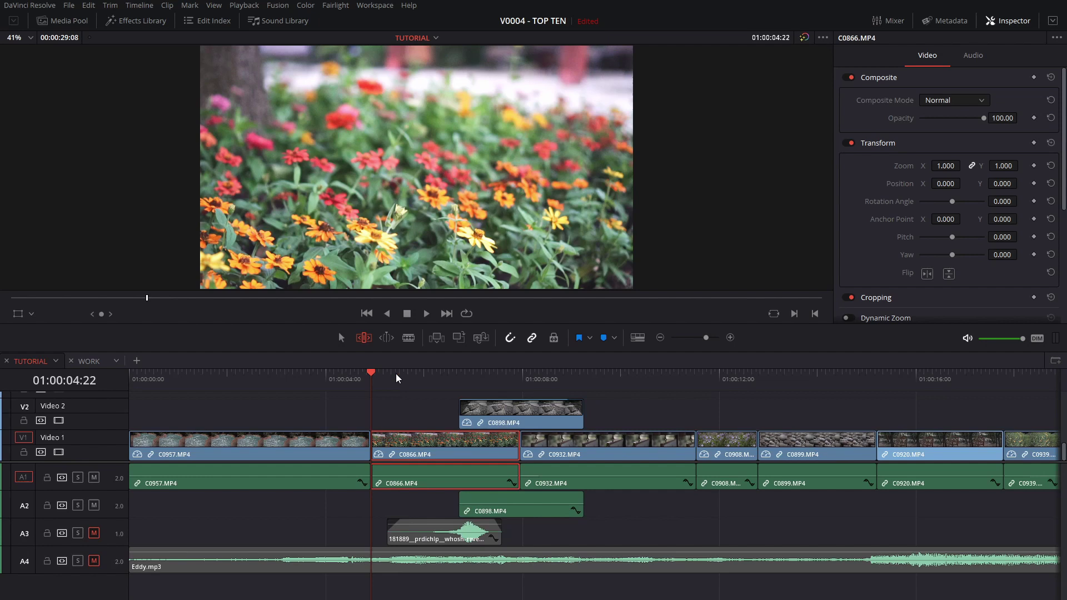
key(ctrl+z)
click(341, 379)
key(shift+bracketright)
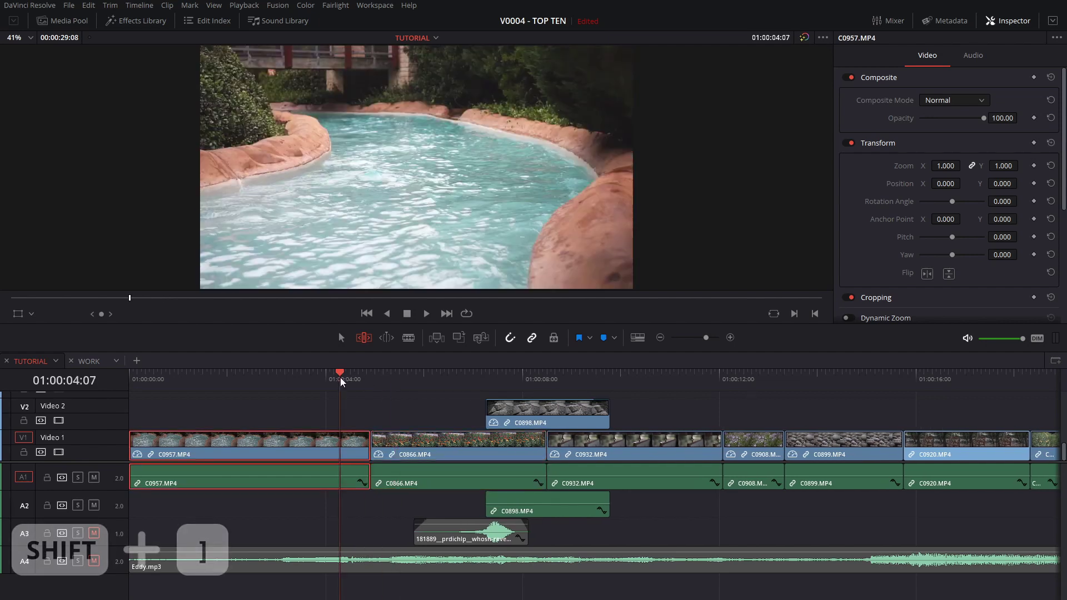
key(shift+bracketright)
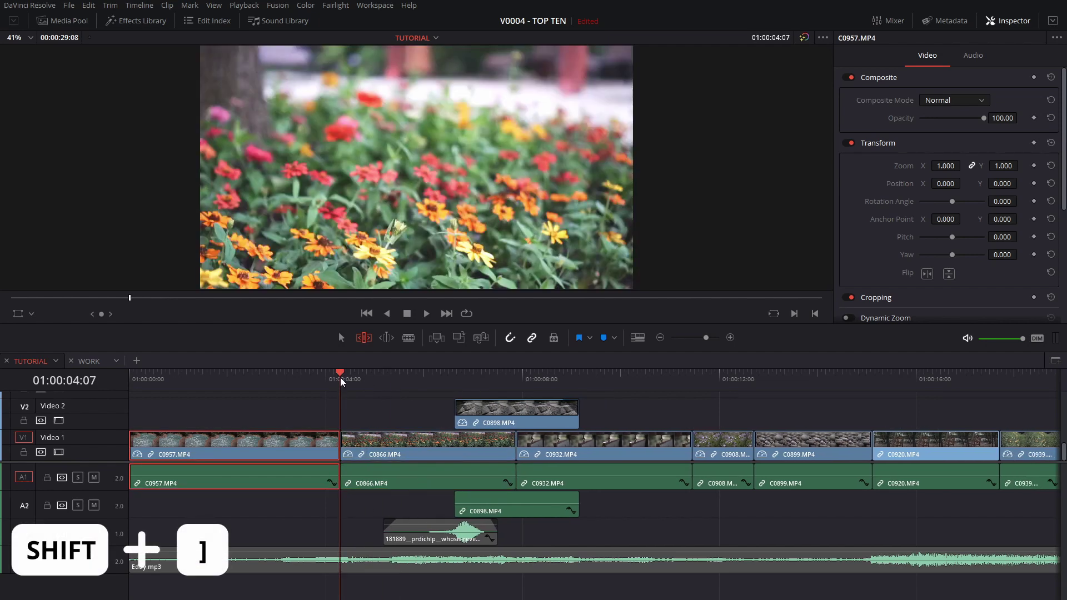
key(ctrl+z)
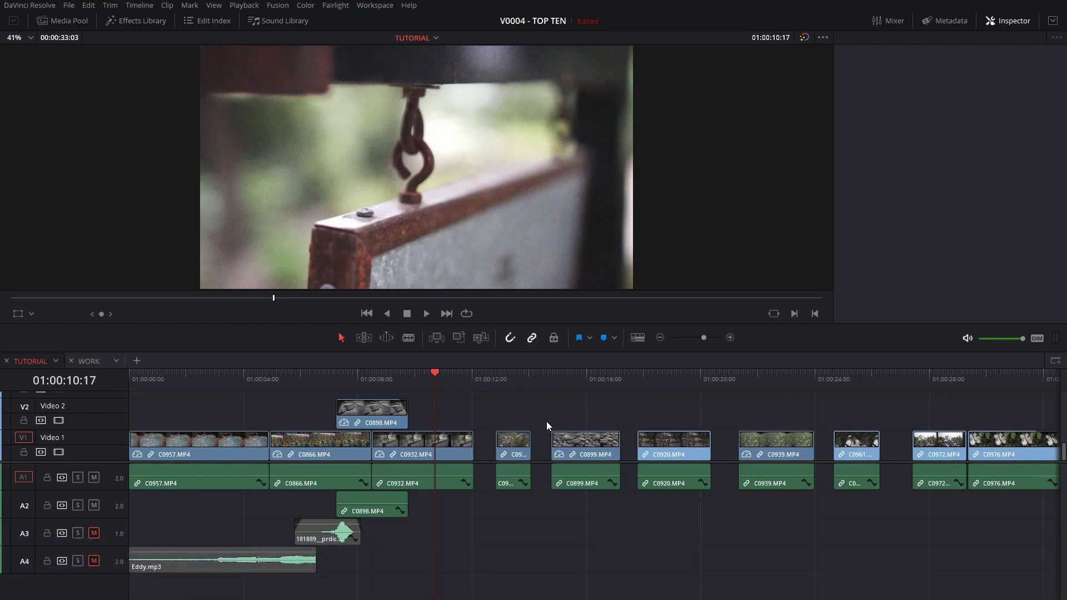
- Delete all gaps between Video 1 clips, extend Eddy.mp3 to about 01:00:20, and unmute A4
click(88, 5)
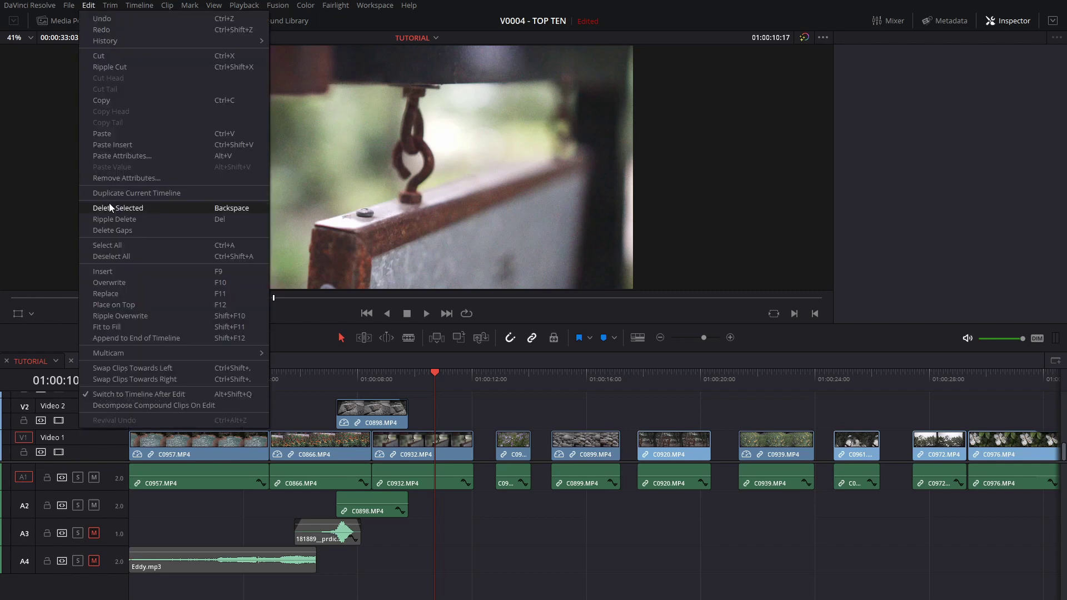
click(137, 232)
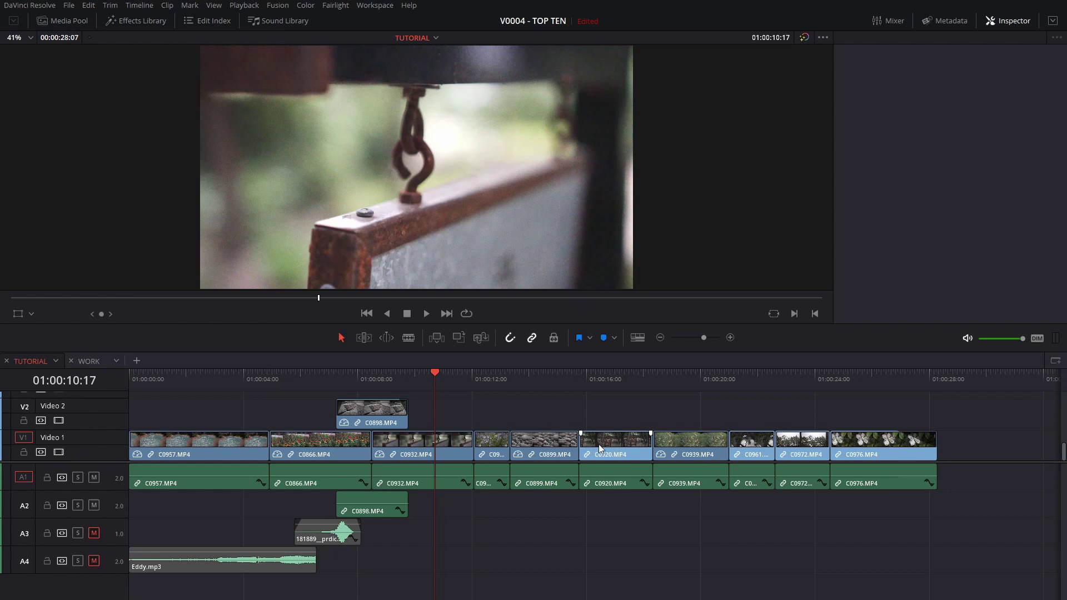
drag(310, 558, 714, 557)
click(92, 561)
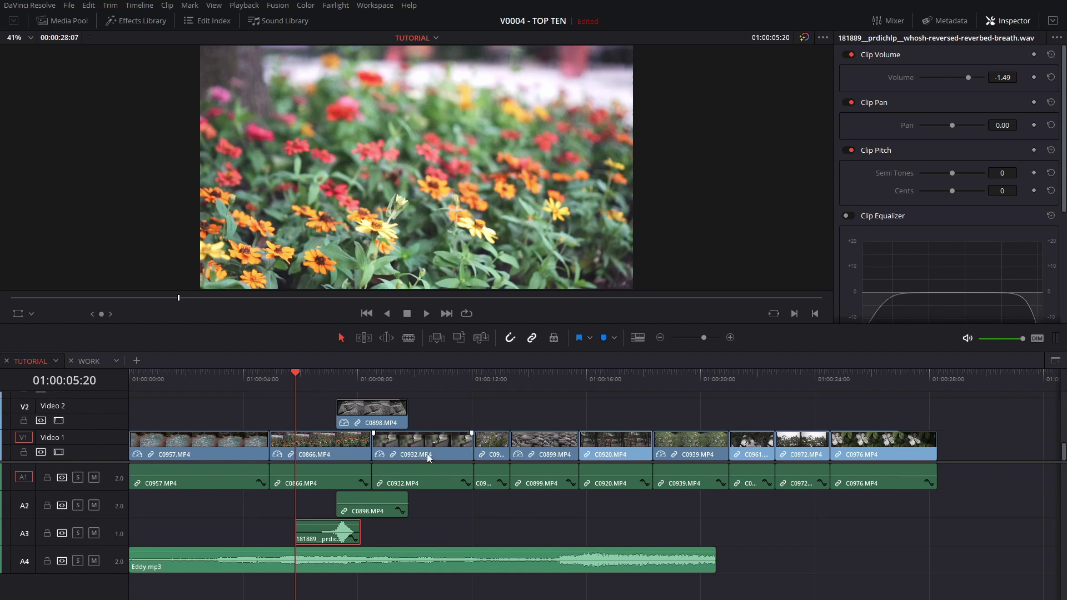
- Nudge the whoosh effect on A3 frame by frame and play back to check timing
click(381, 563)
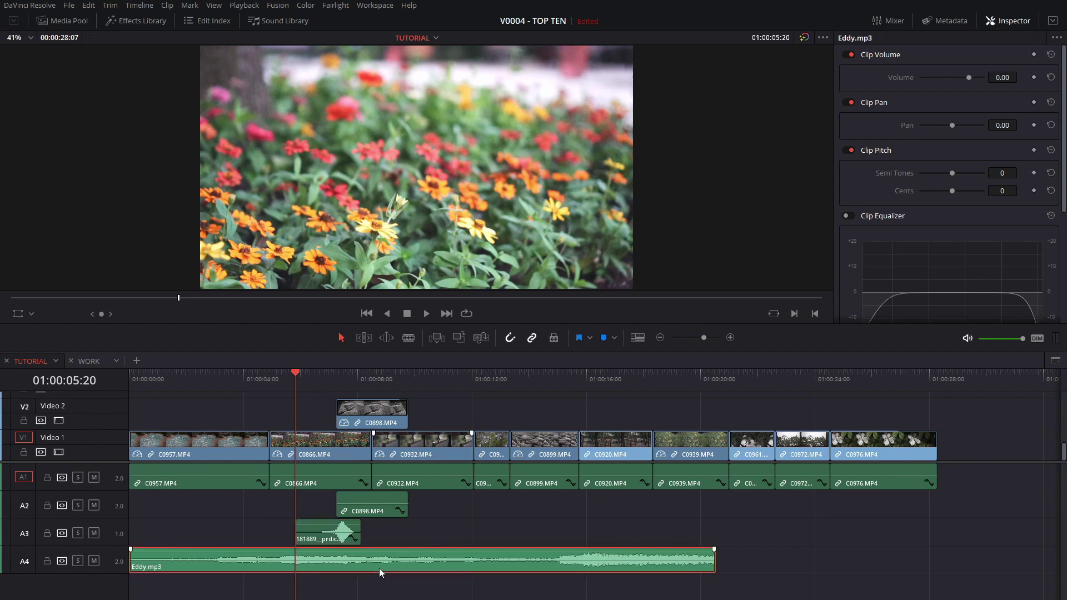
click(339, 536)
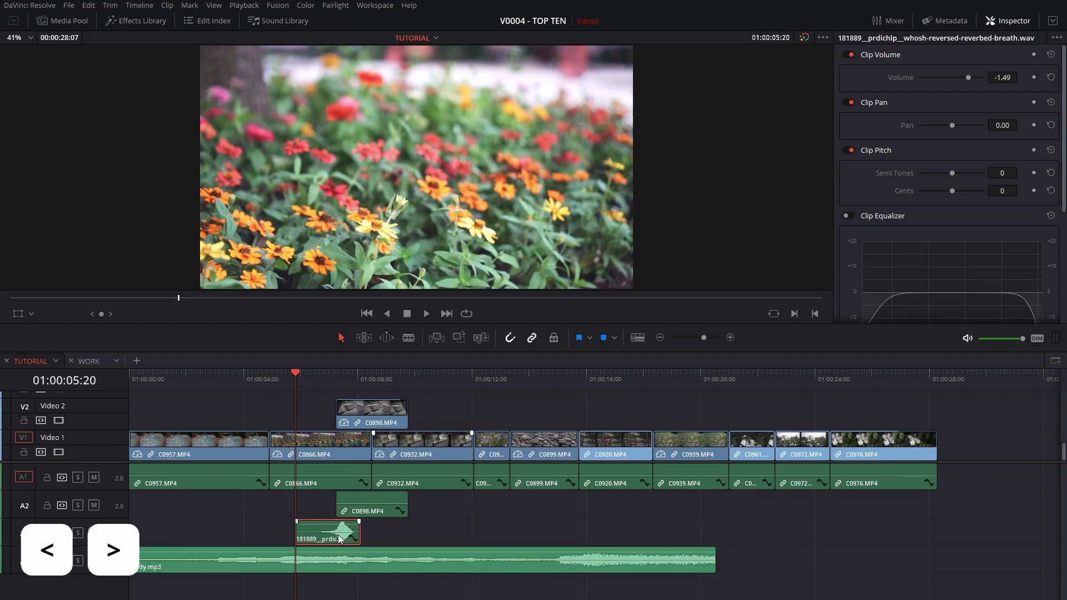
key(period)
key(period)
key(period)
key(period)
key(period)
key(period)
key(period)
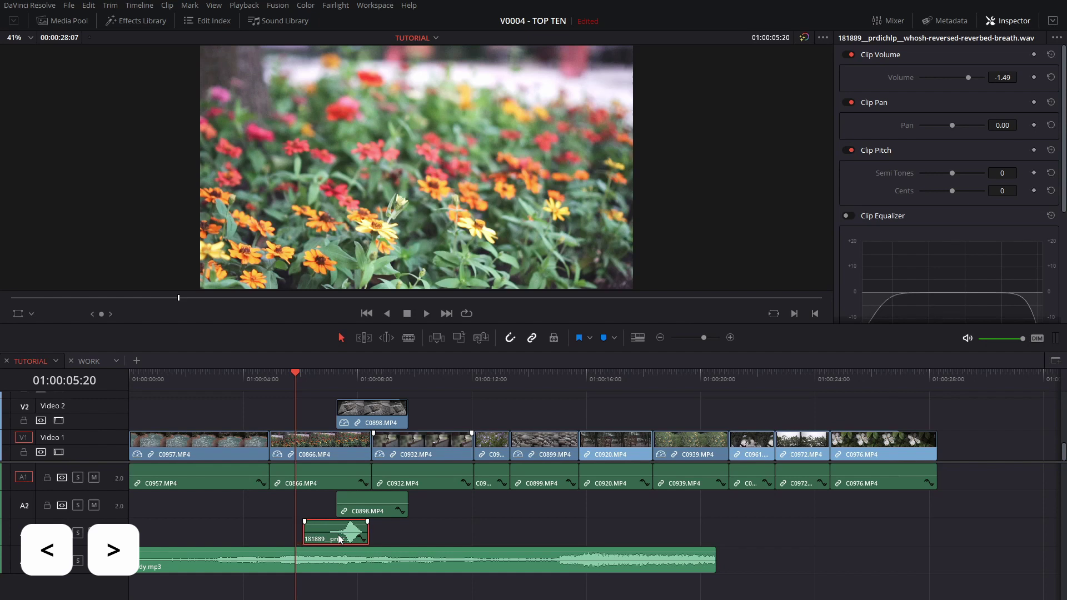
key(period)
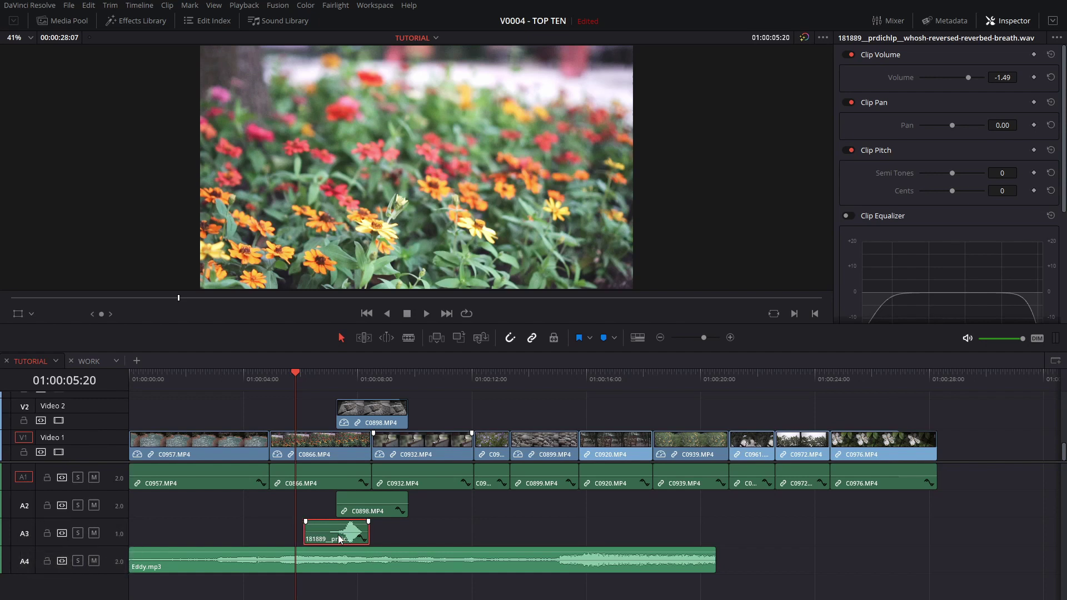
key(shift+period)
key(shift+comma)
key(shift+comma)
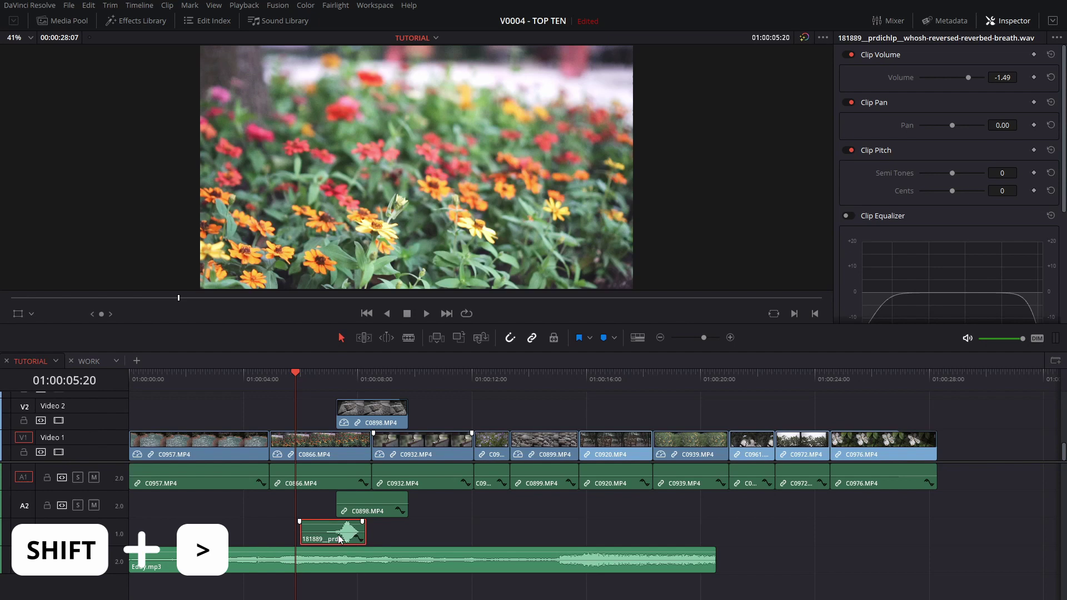
key(comma)
key(comma)
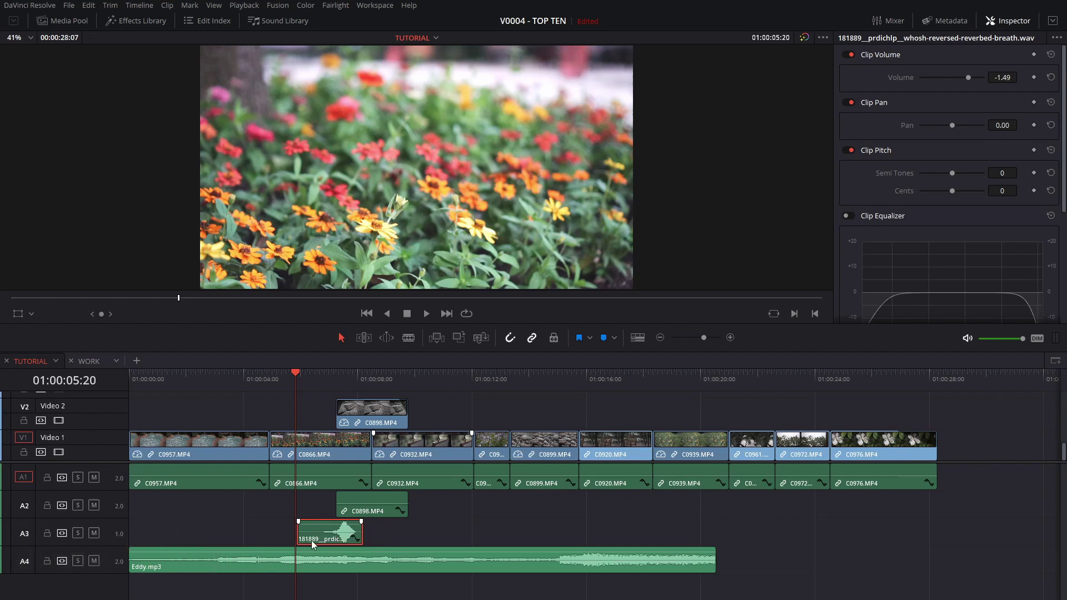
key(comma)
key(space)
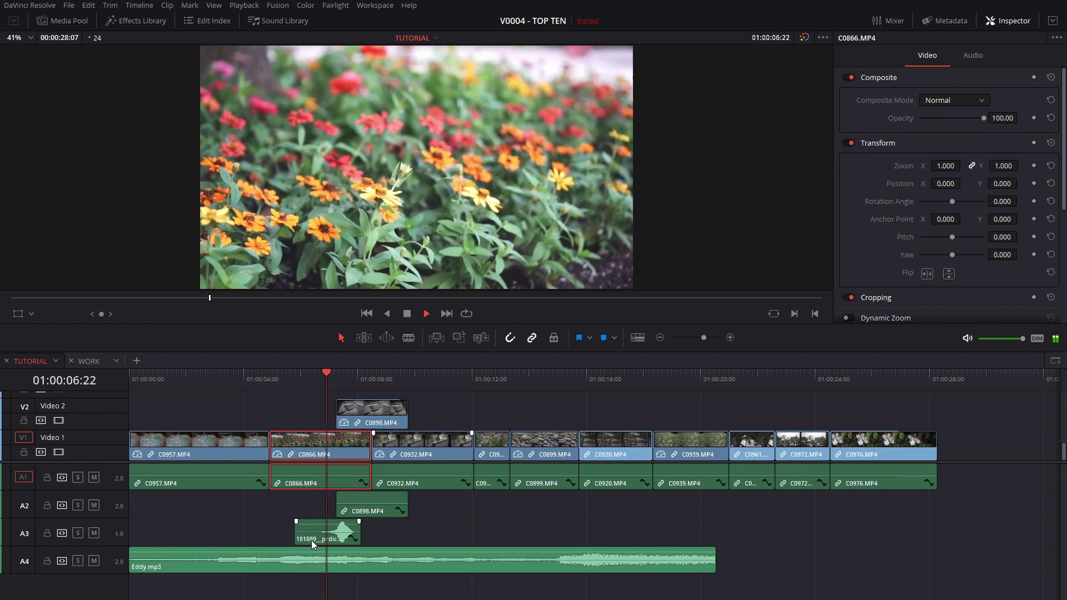
key(space)
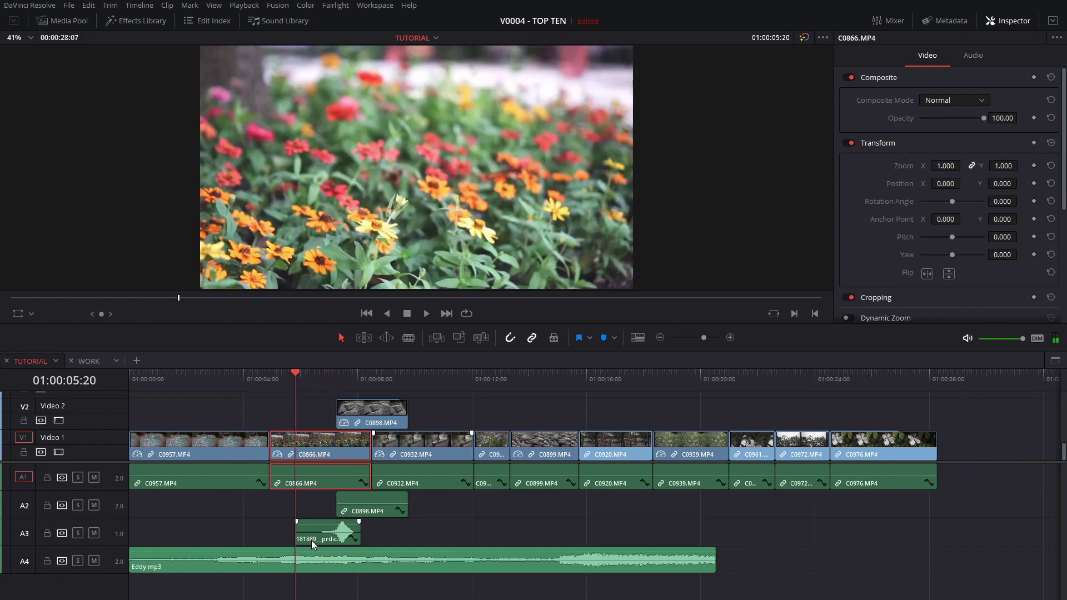
- Nudge the whoosh one frame later, preview the flower section, then park at C0908's start
click(339, 535)
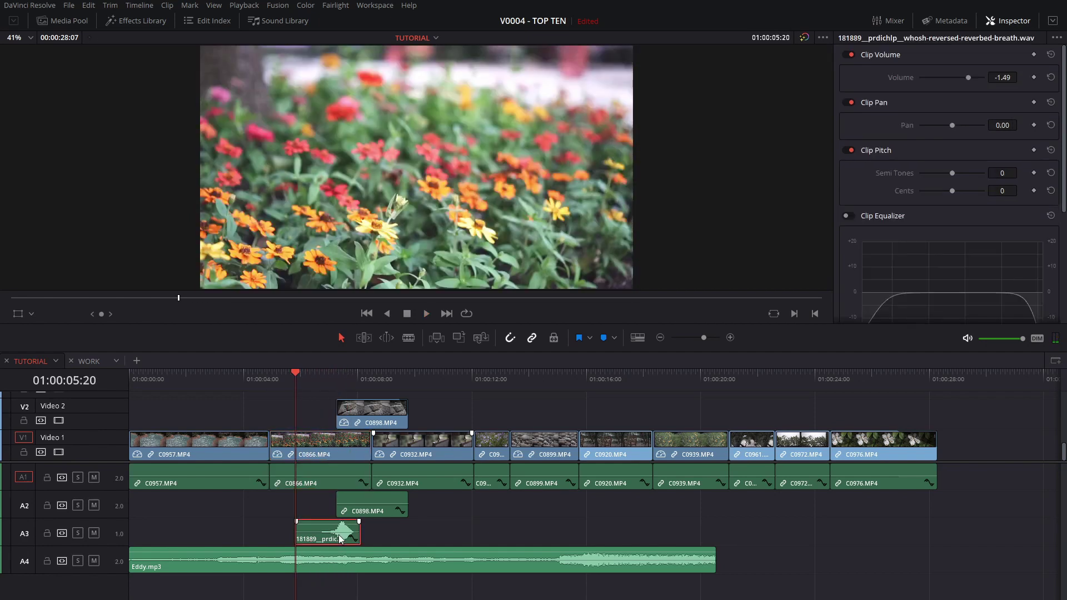
key(period)
key(period)
key(period)
key(space)
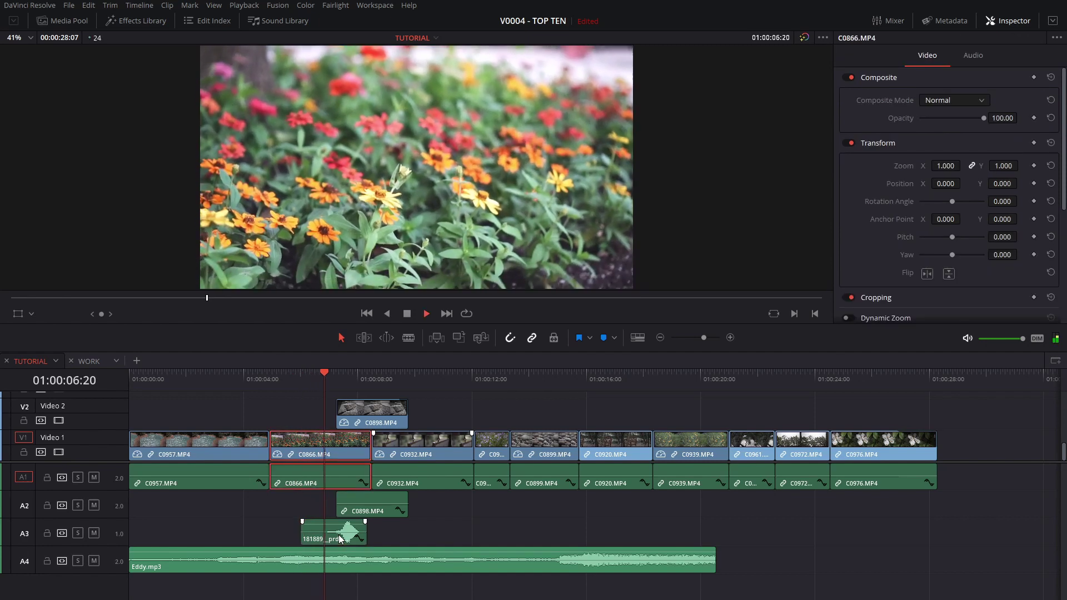
key(space)
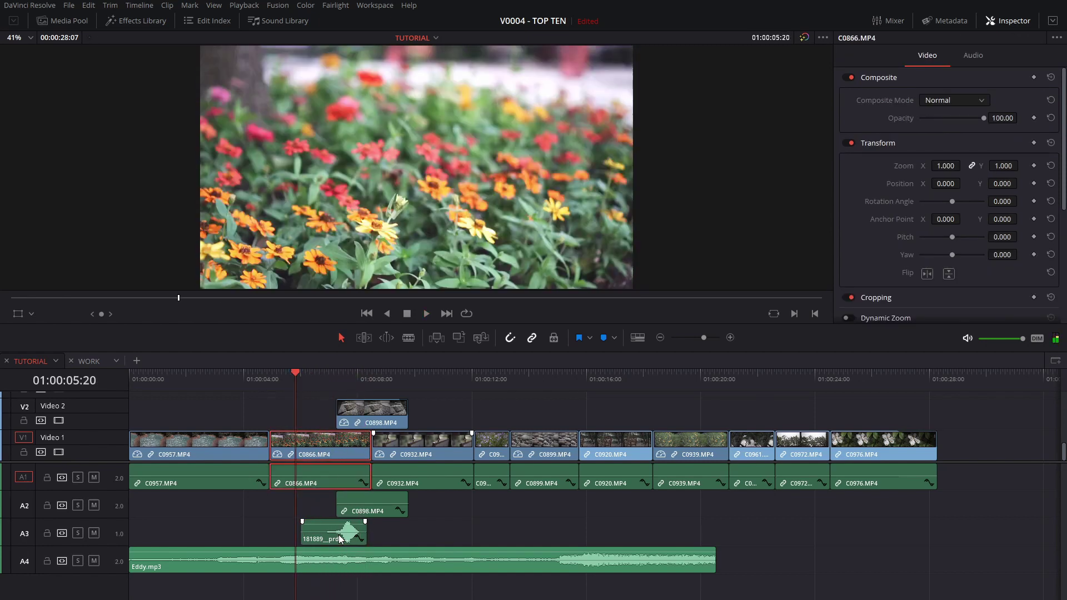
click(487, 380)
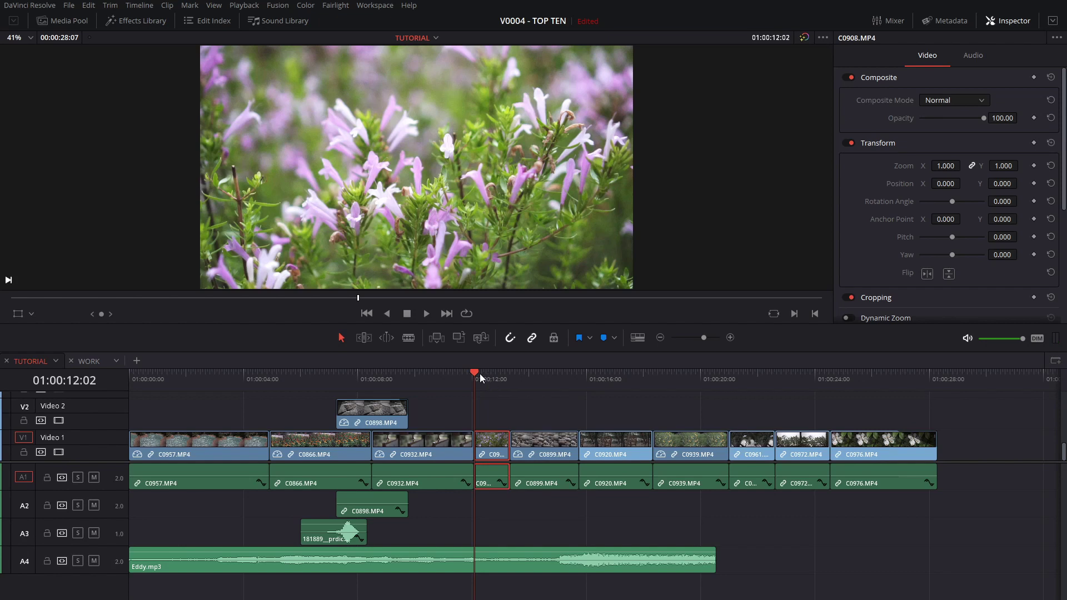
- Try moving C0899 up to Video 2 with Alt+Up, then undo back to the original order
drag(476, 374, 498, 375)
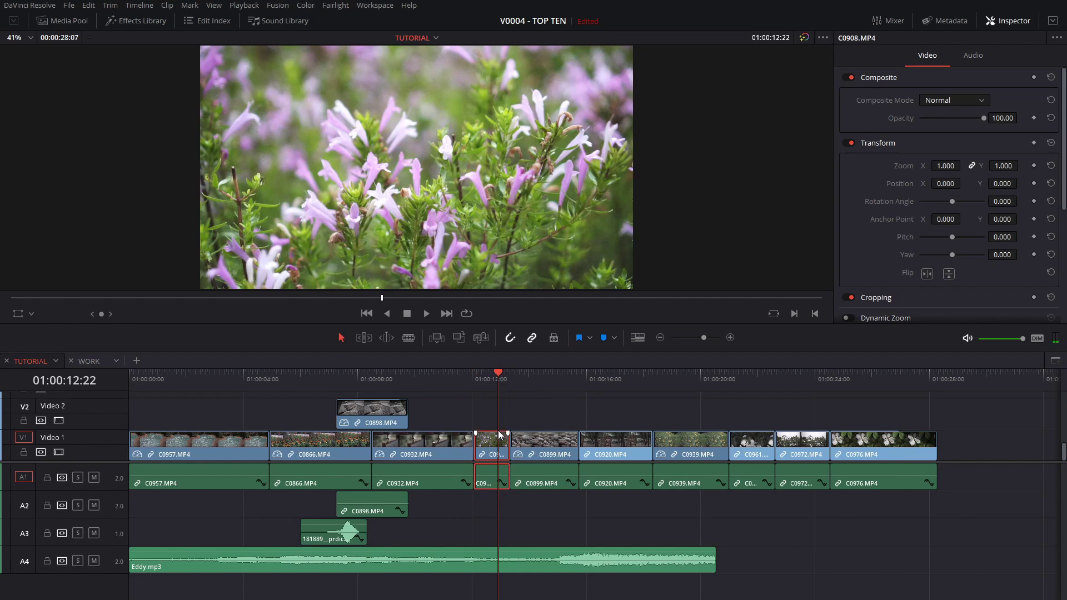
click(529, 439)
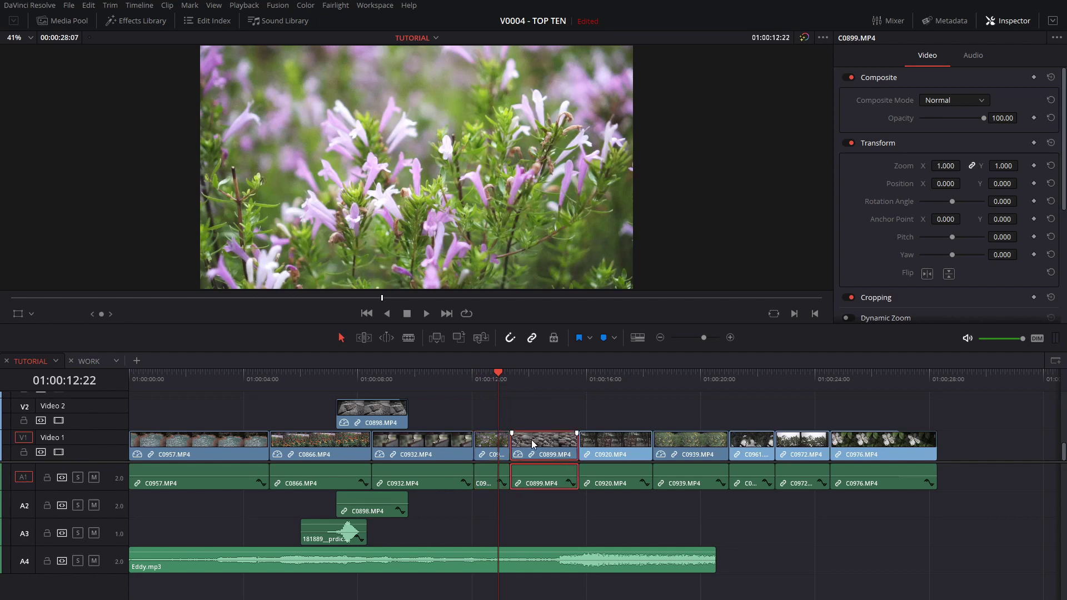
key(alt+Up)
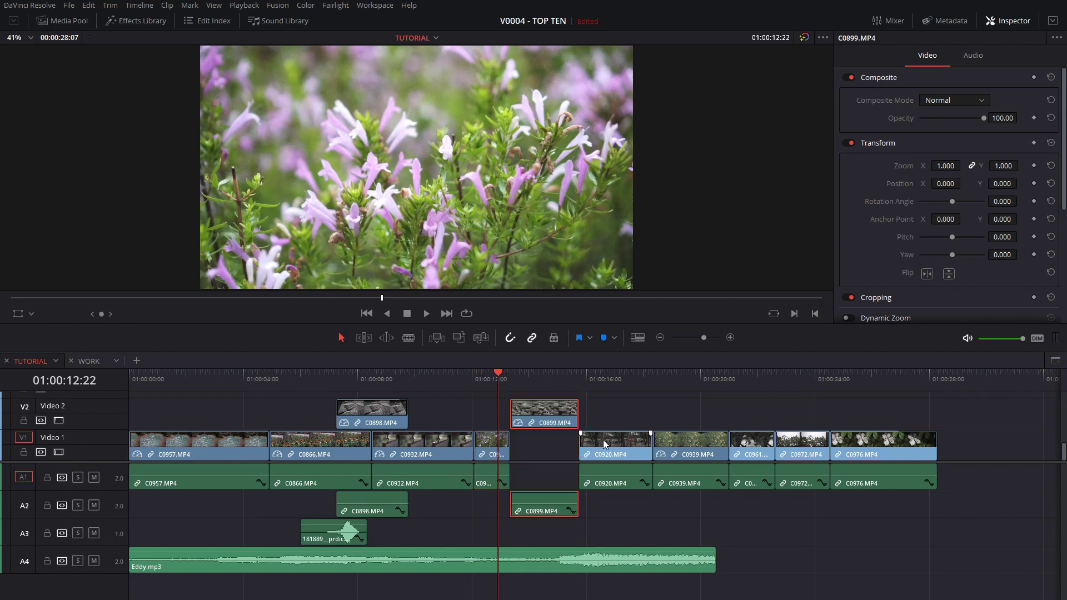
mouse_move(605, 443)
mouse_down()
mouse_move(536, 440)
mouse_move(573, 423)
mouse_move(609, 422)
mouse_up()
key(ctrl+z)
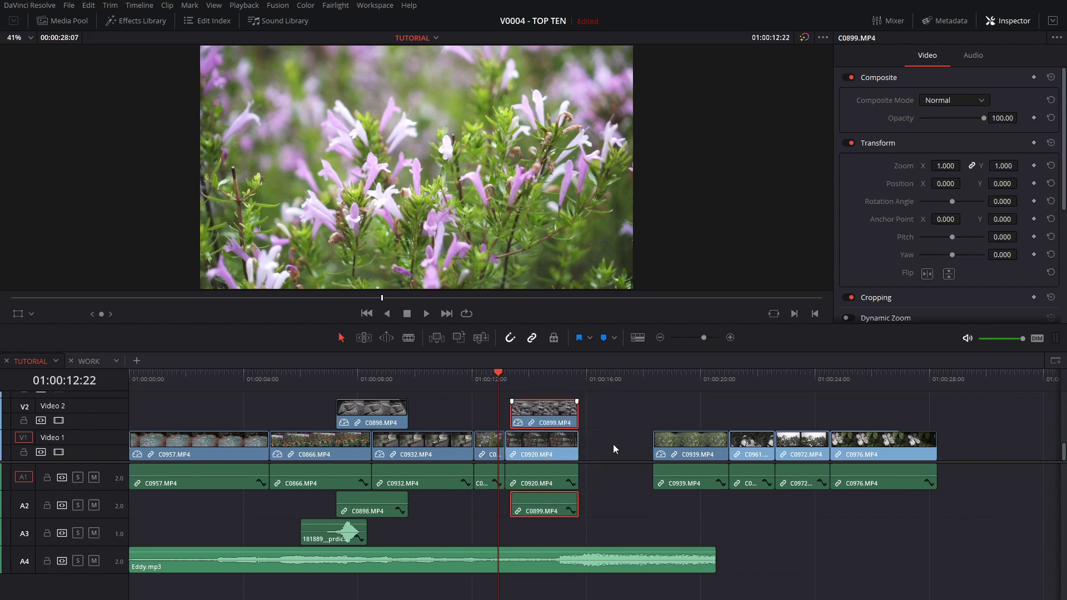
key(ctrl+z)
key(ctrl+z)
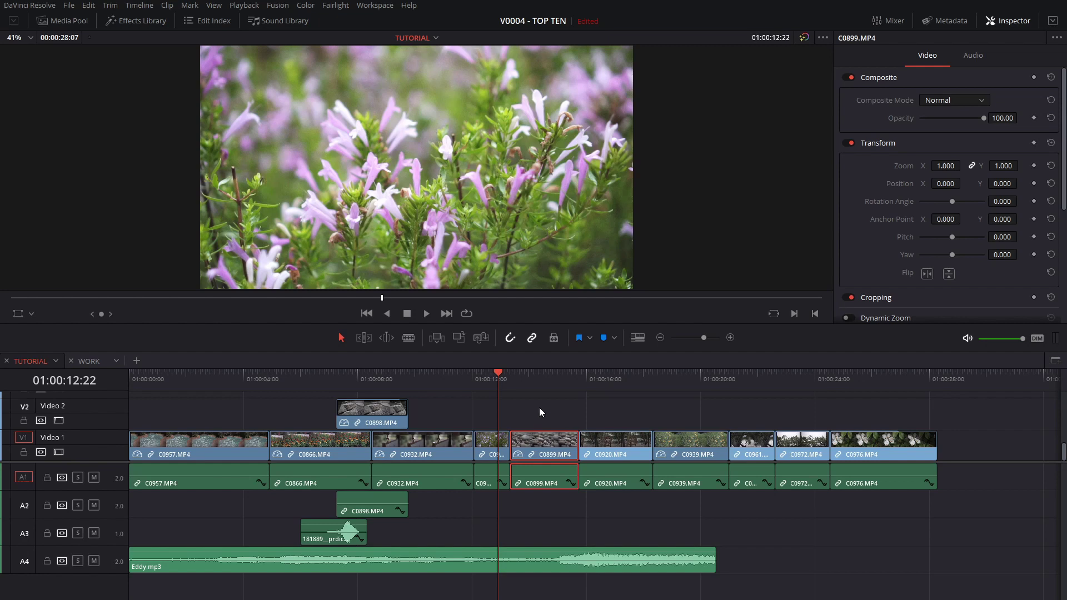
- Swap C0899 along Video 1 with Ctrl+Shift+period/comma so it trades places with C0920
key(ctrl+shift+period)
drag(499, 375, 526, 374)
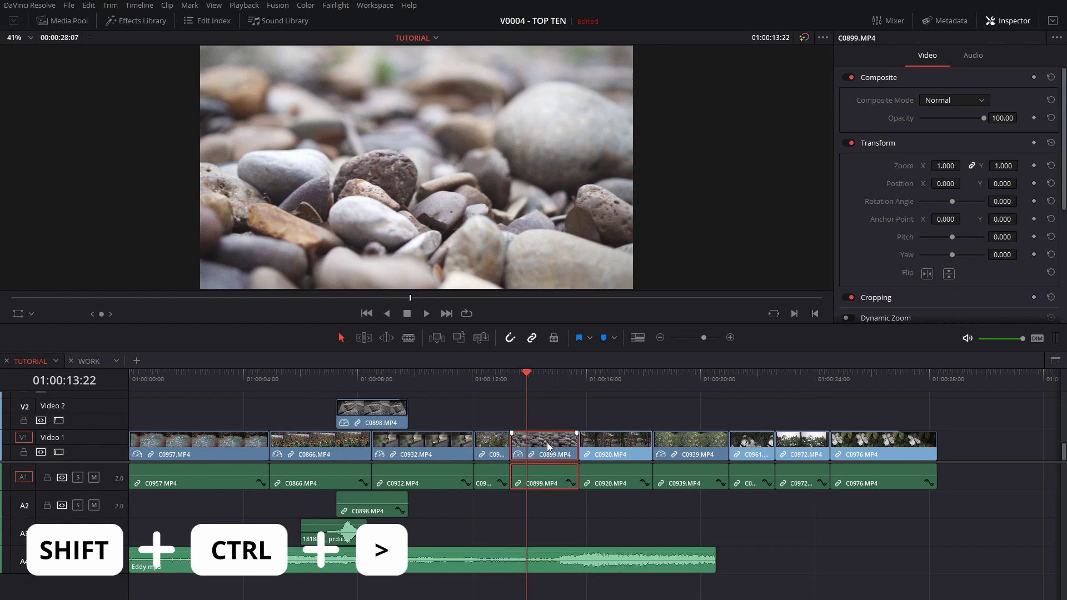
key(ctrl+shift+period)
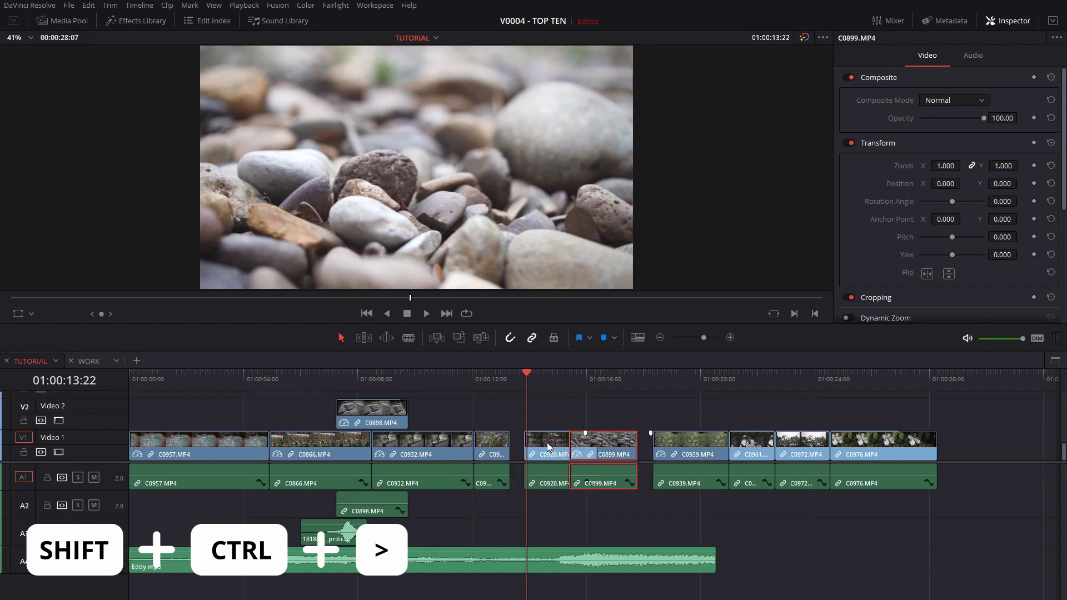
key(ctrl+shift+period)
key(ctrl+shift+comma)
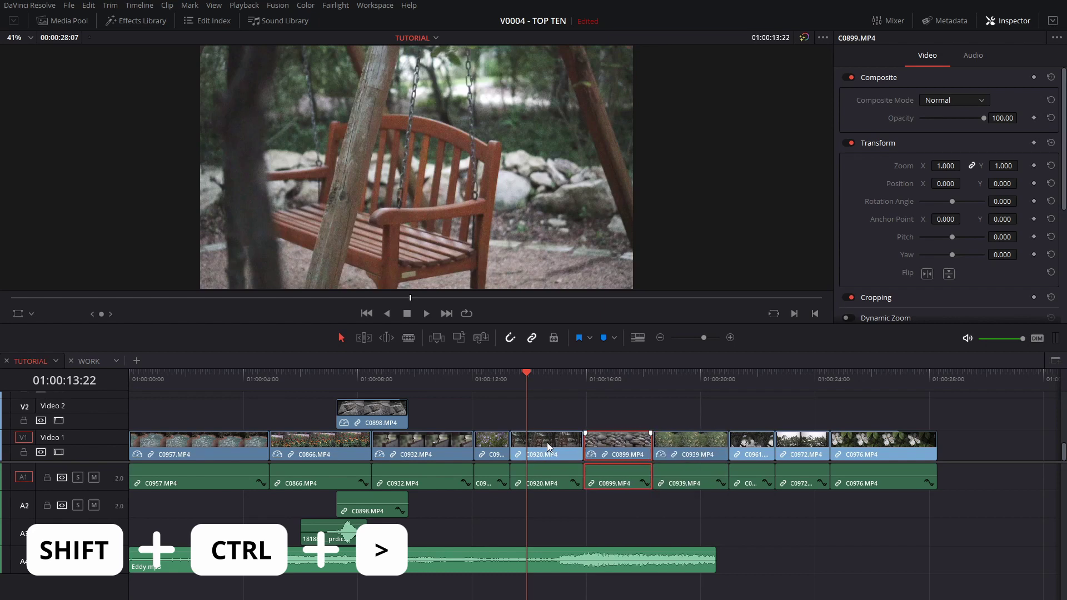
key(ctrl+shift+comma)
key(ctrl+shift+period)
key(ctrl+shift+period)
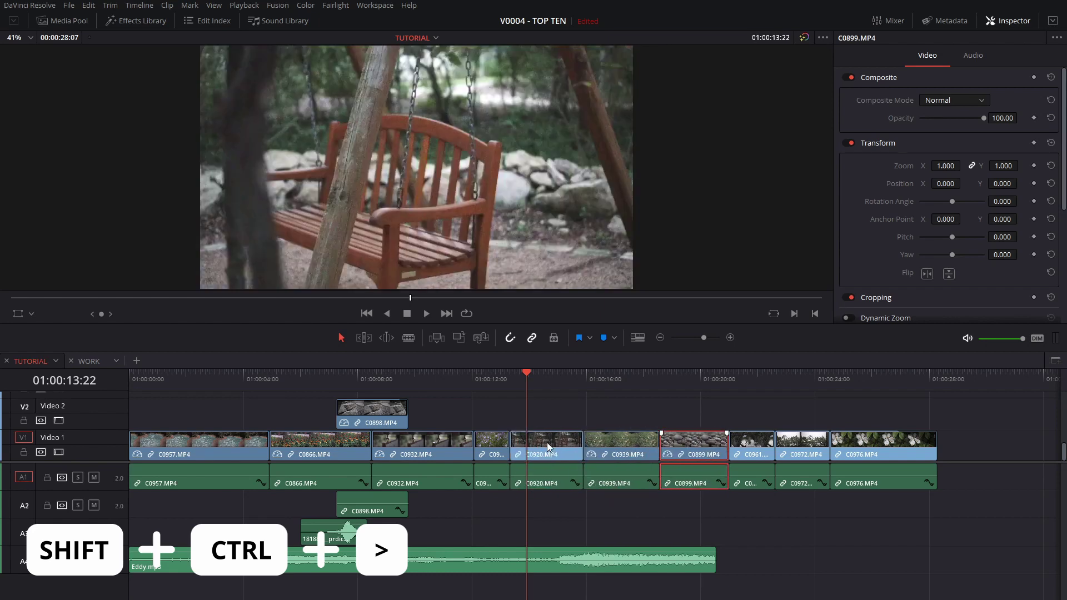
key(ctrl+shift+period)
key(ctrl+shift+period)
key(ctrl+shift+comma)
key(ctrl+shift+comma)
key(ctrl+shift+comma)
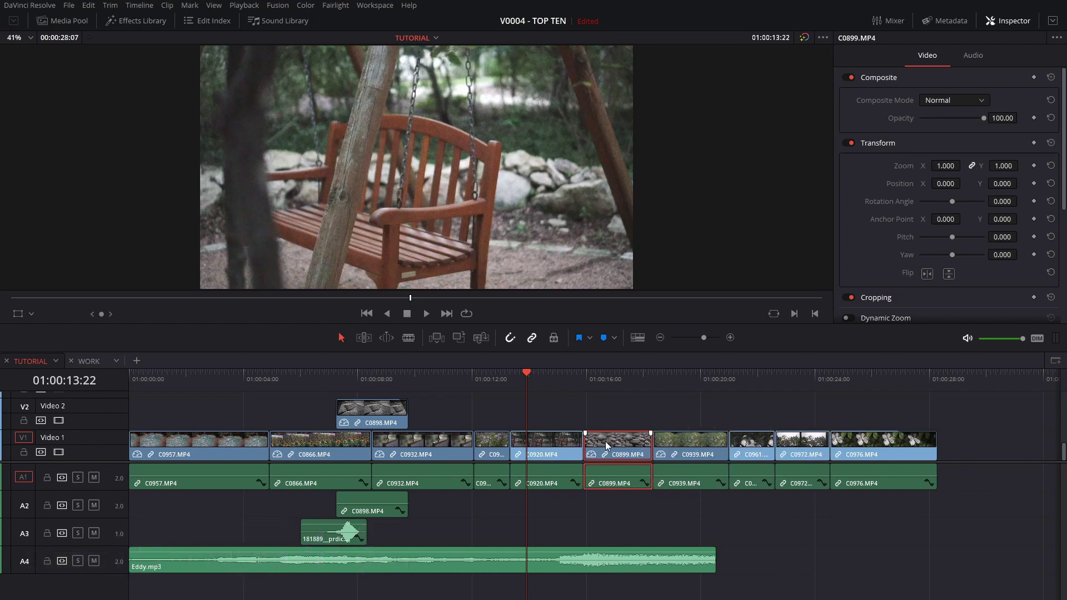
mouse_move(612, 442)
mouse_down()
mouse_move(745, 445)
mouse_move(618, 445)
mouse_up()
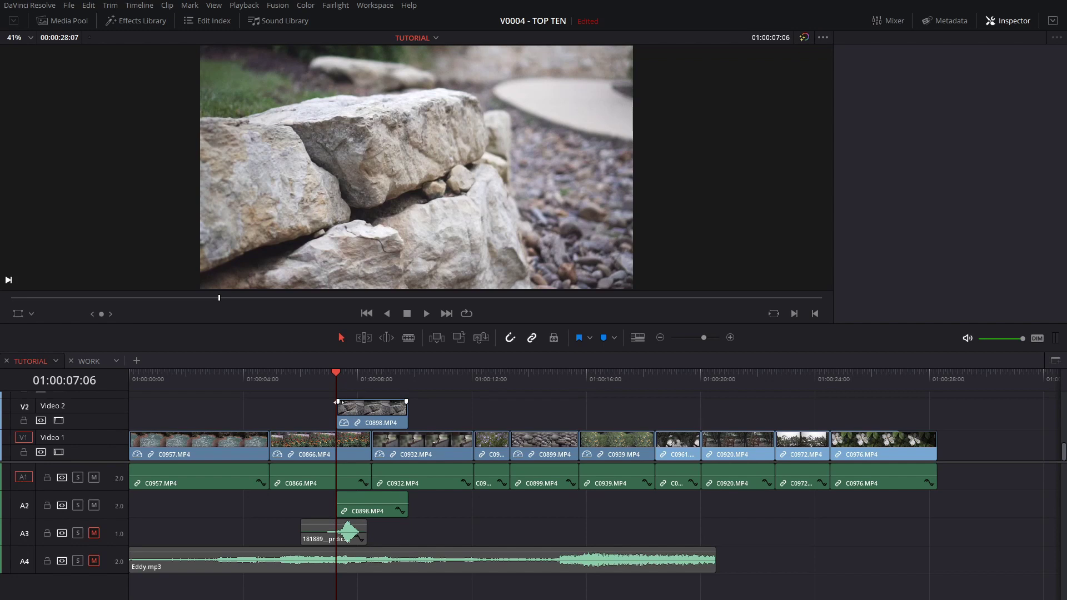
- Add and lengthen a fade-in on the V2 clip C0898
drag(338, 401, 397, 401)
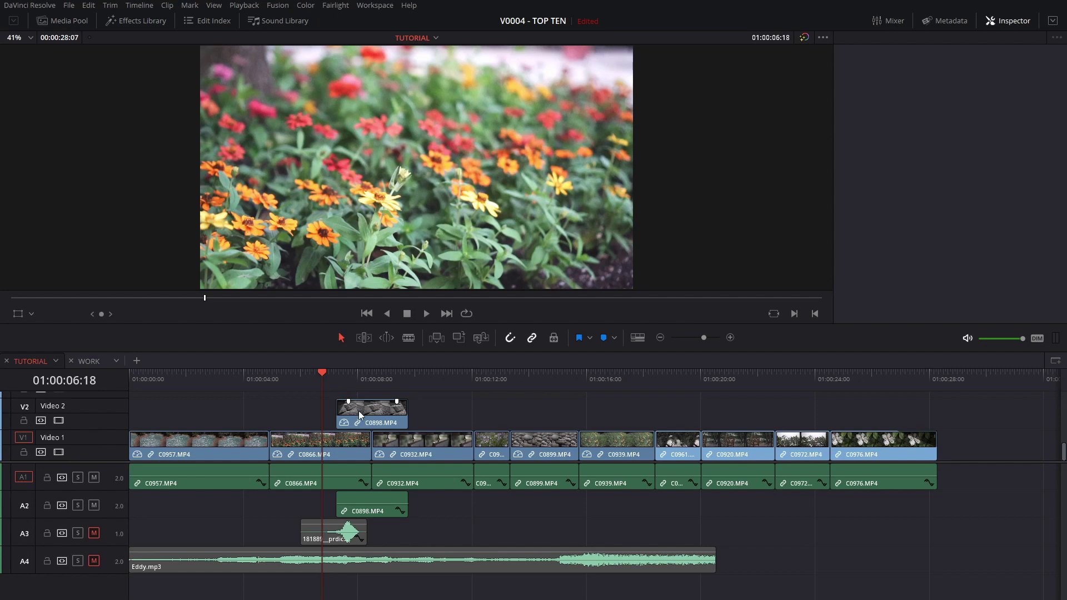
key(shift+v)
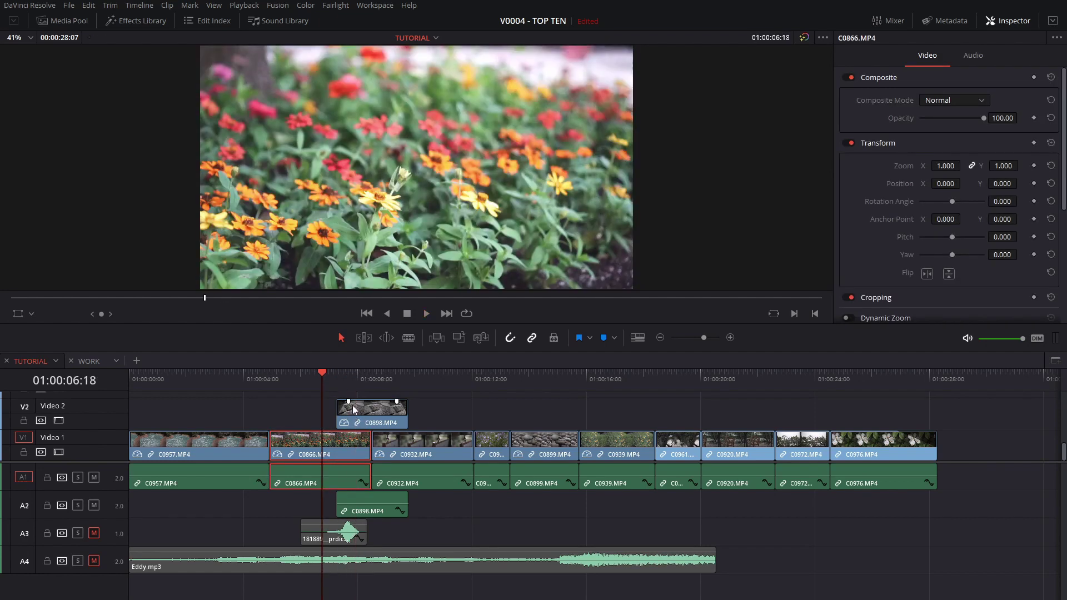
key(ctrl+shift+a)
drag(347, 401, 375, 401)
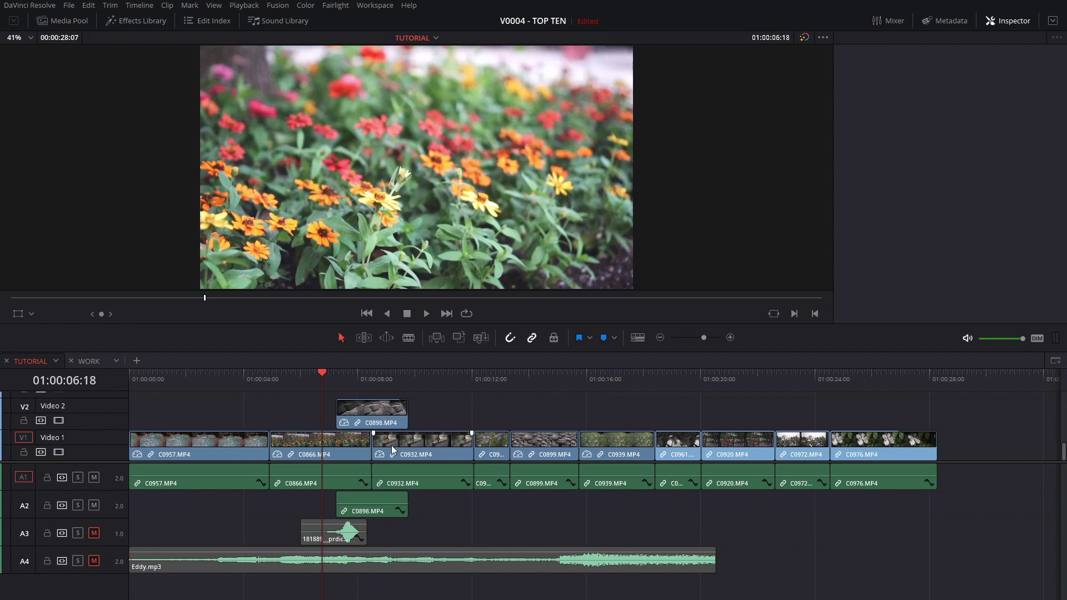
- Play back the fading C0898 overlay and stop
key(space)
scroll(392, 445, up, 1)
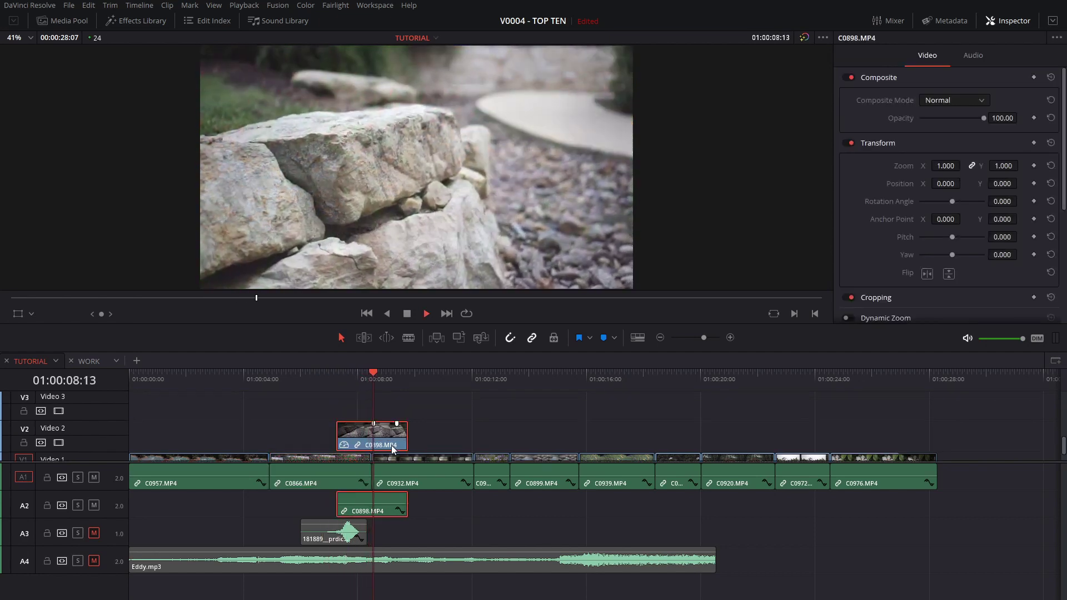
scroll(359, 409, down, 1)
key(space)
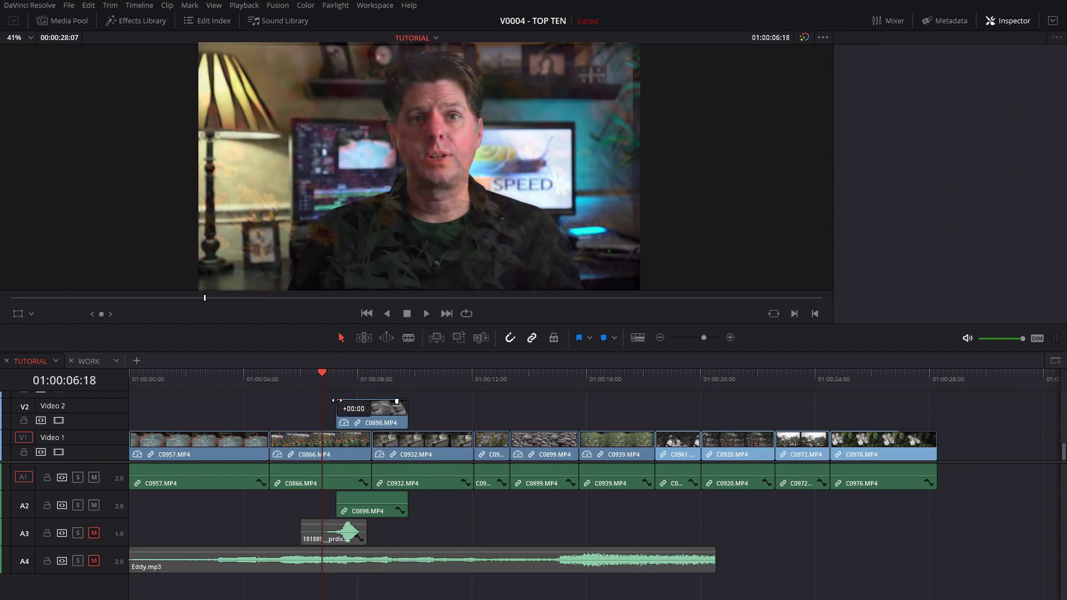
- Tweak C0898's fade-out, then view the WORK bin's Timelines menu and dismiss it
drag(406, 401, 407, 402)
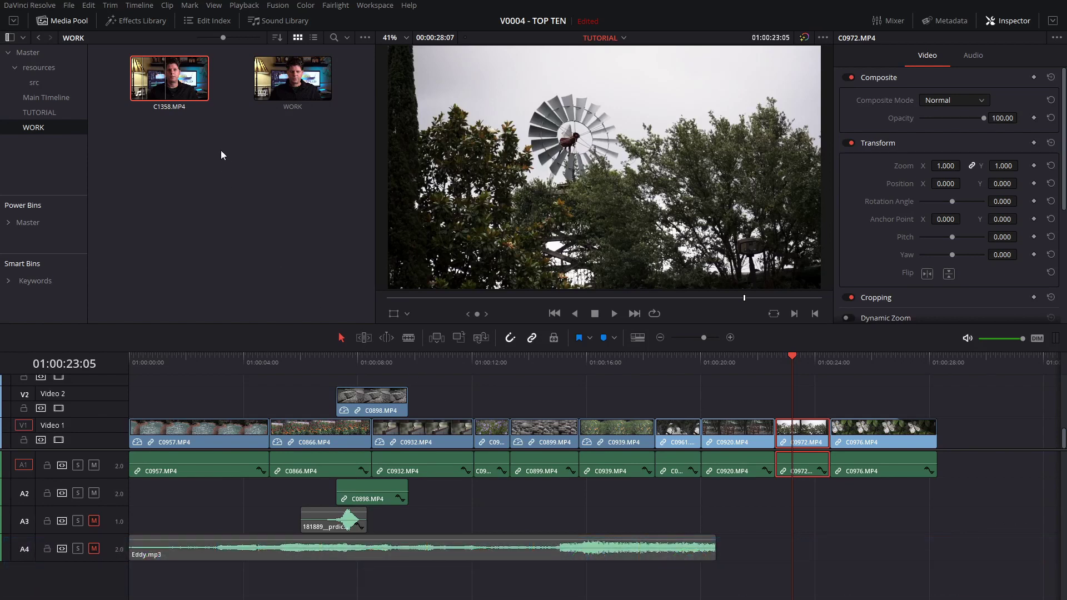
right_click(176, 154)
mouse_move(206, 165)
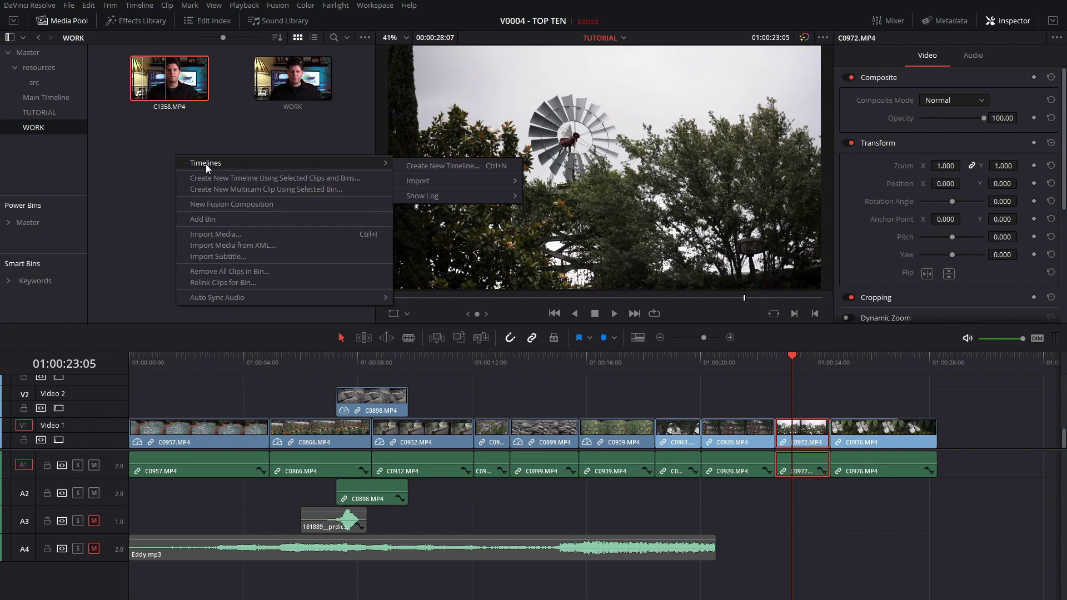
click(272, 135)
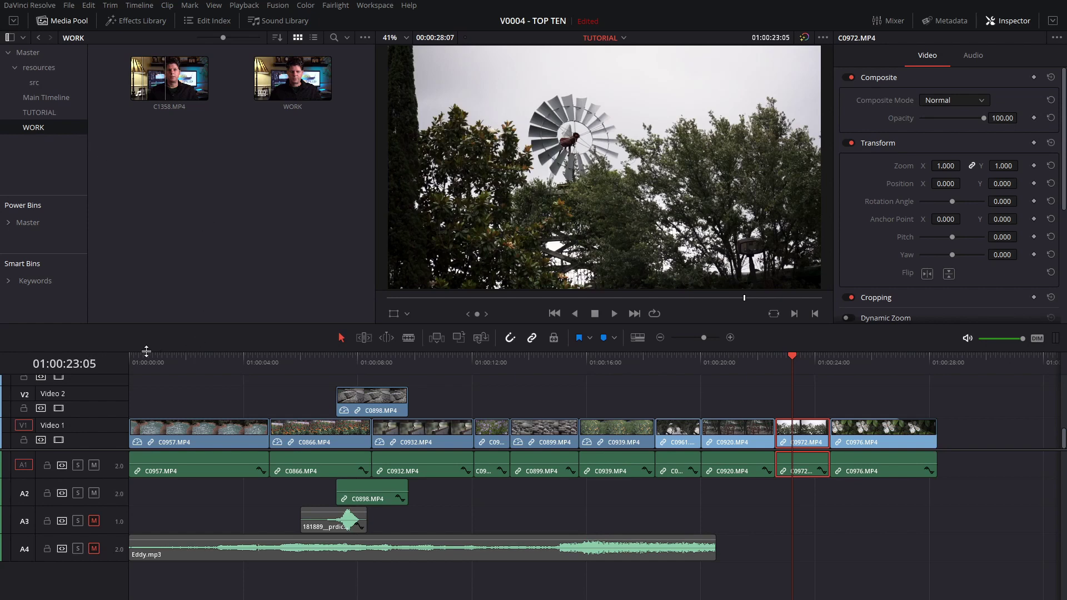
- Enable Stacked Timelines in the timeline view options
click(638, 340)
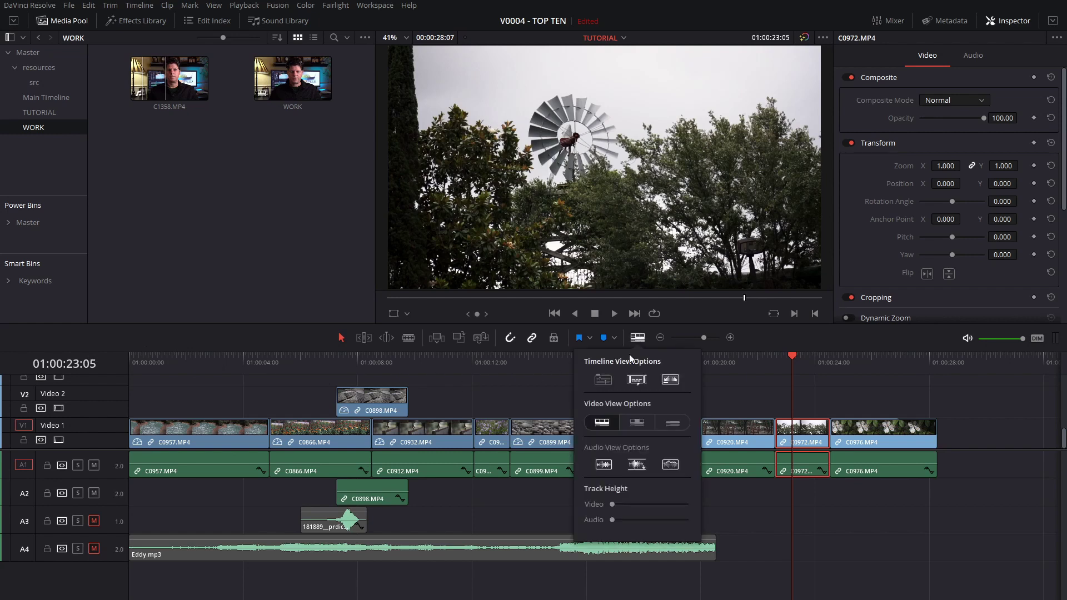
click(602, 380)
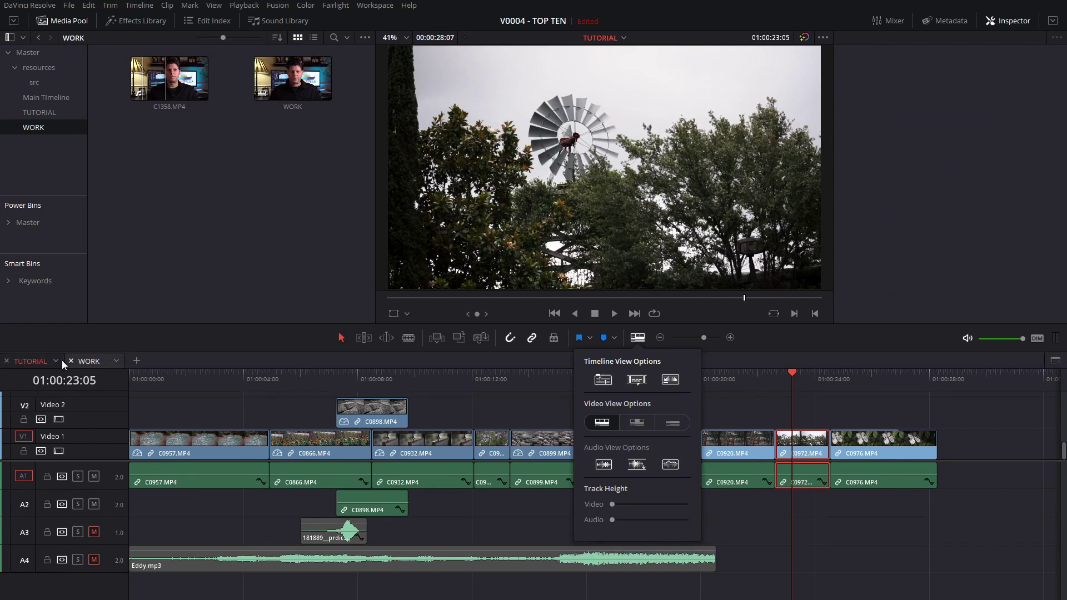
click(153, 362)
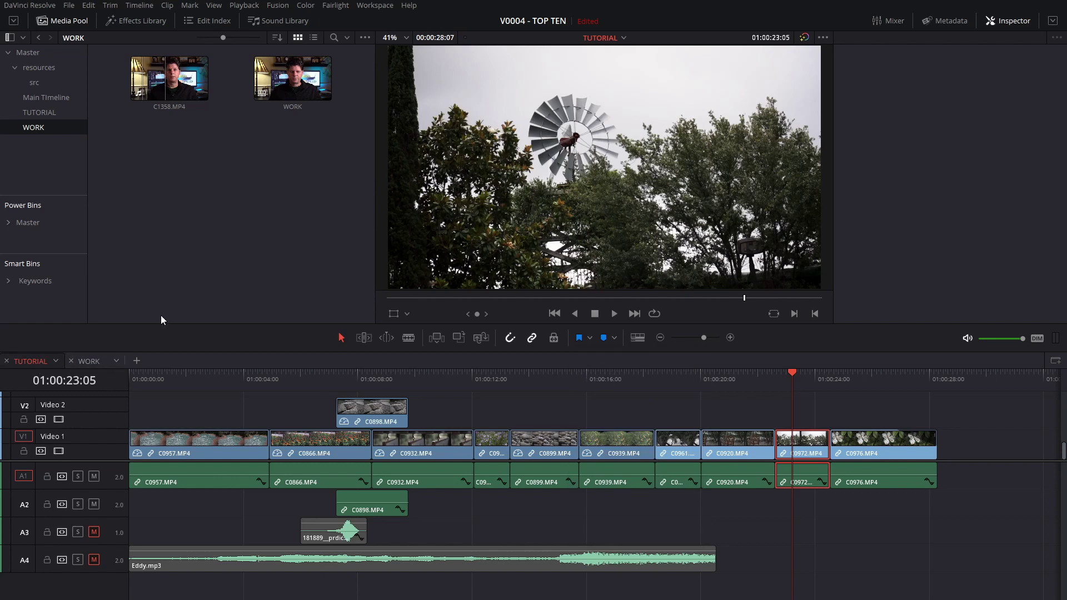
- Switch to the WORK tab, back to TUTORIAL, and open the tab's timeline list
click(90, 361)
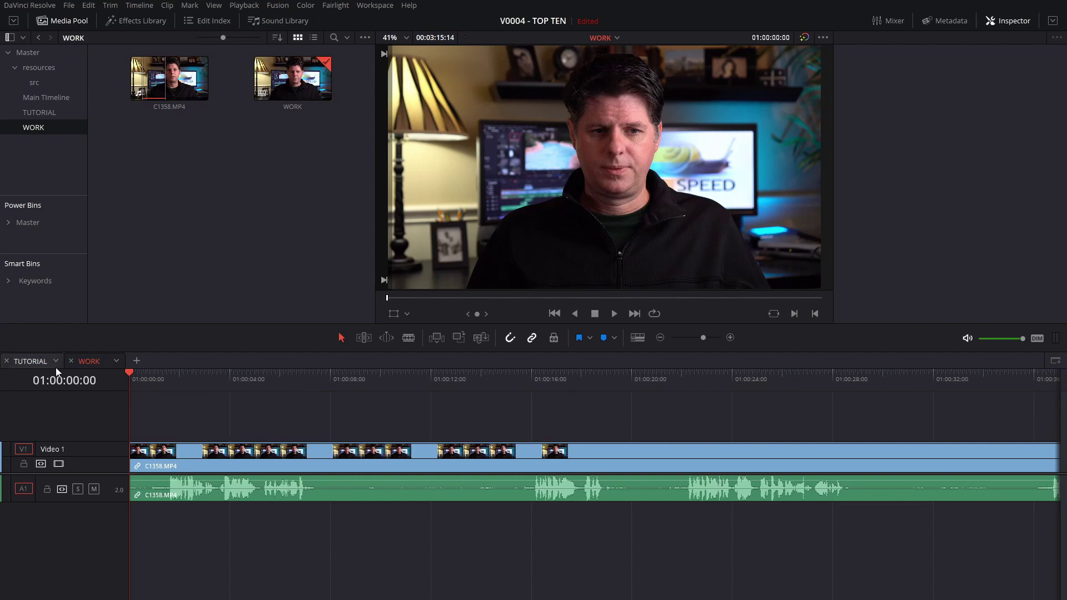
click(34, 363)
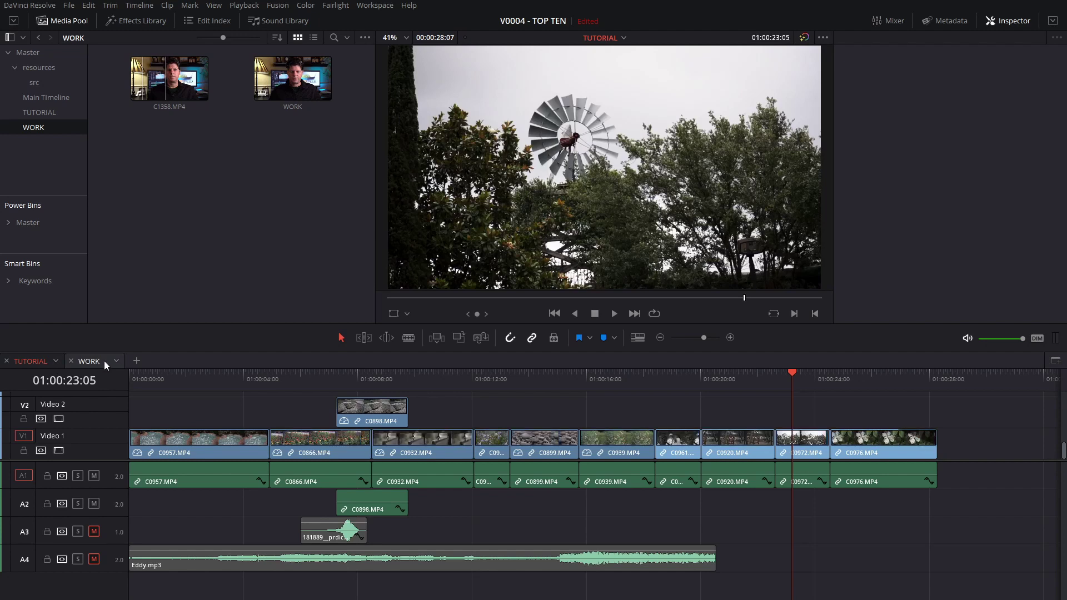
click(115, 362)
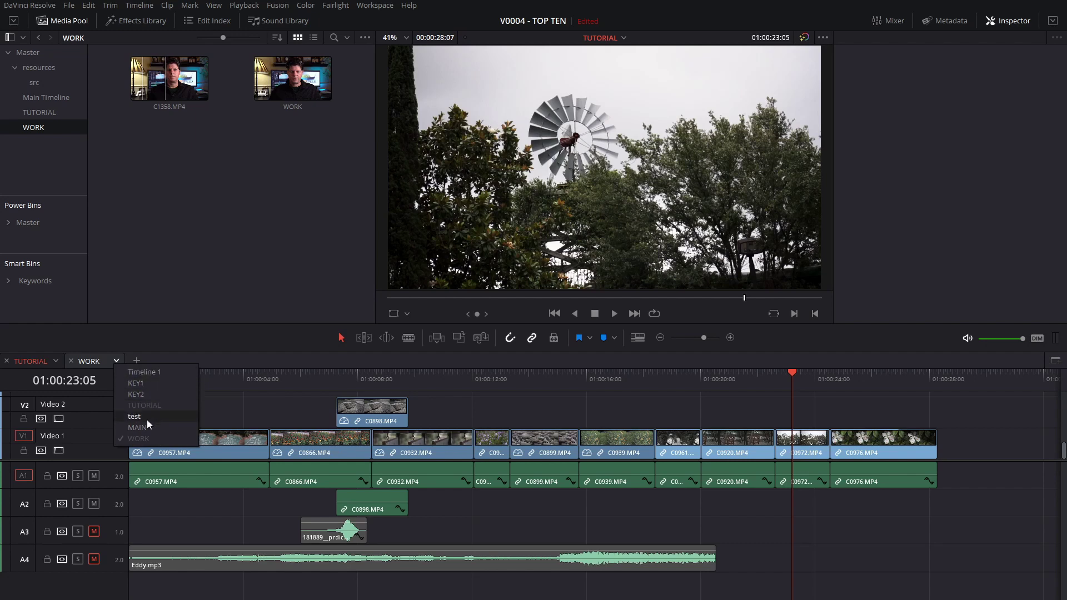
click(118, 361)
click(118, 361)
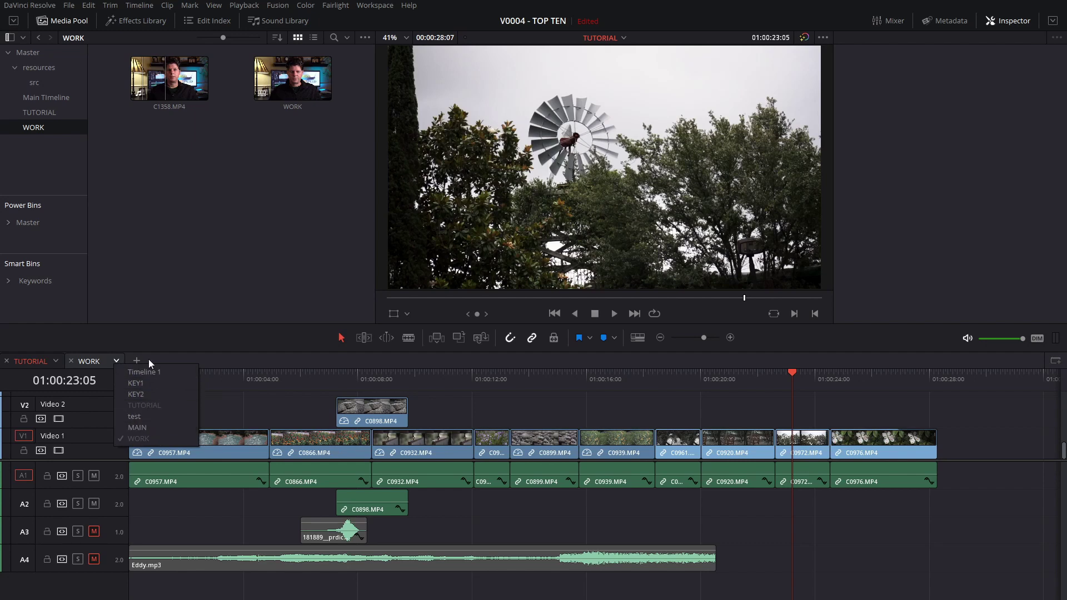